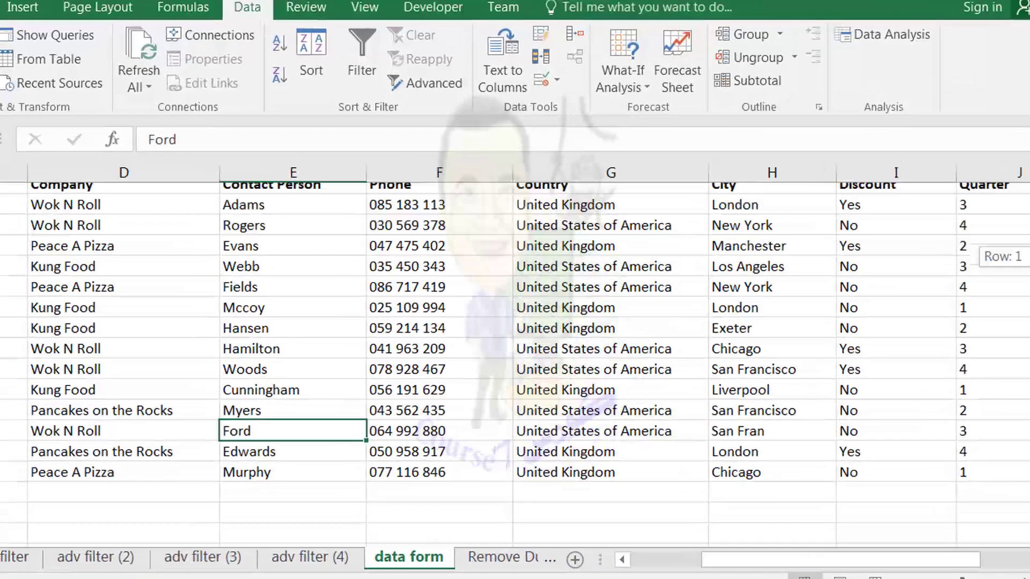
Open the Quick Access Toolbar customisation settings and list All Commands.
left_click_drag(883, 220, 883, 215)
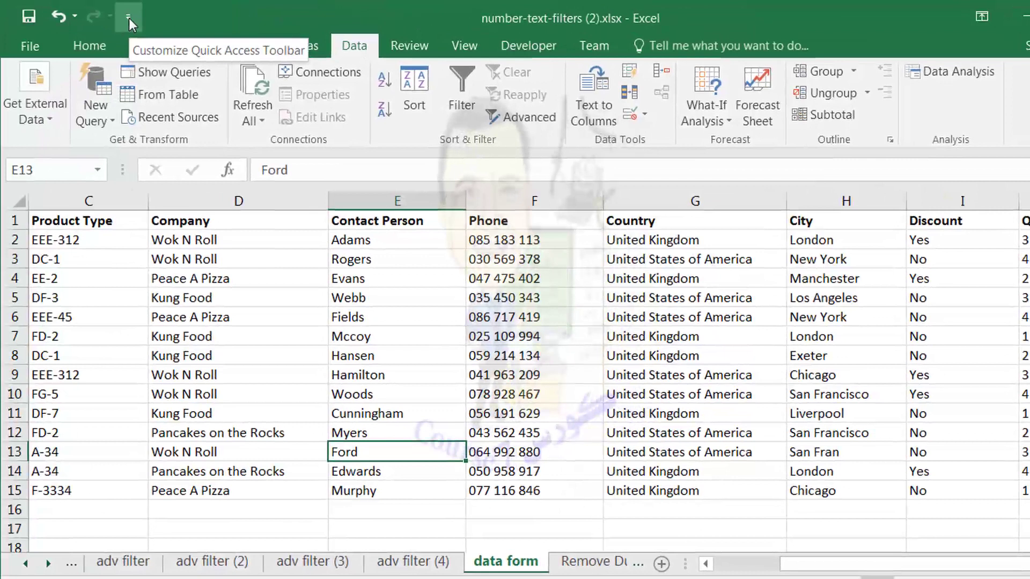
left_click(129, 18)
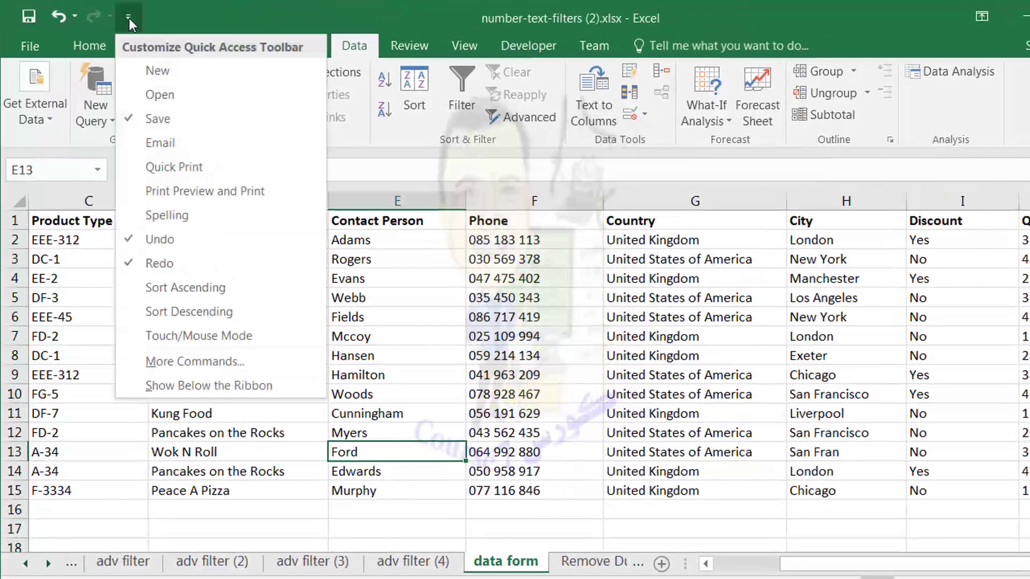
left_click(293, 368)
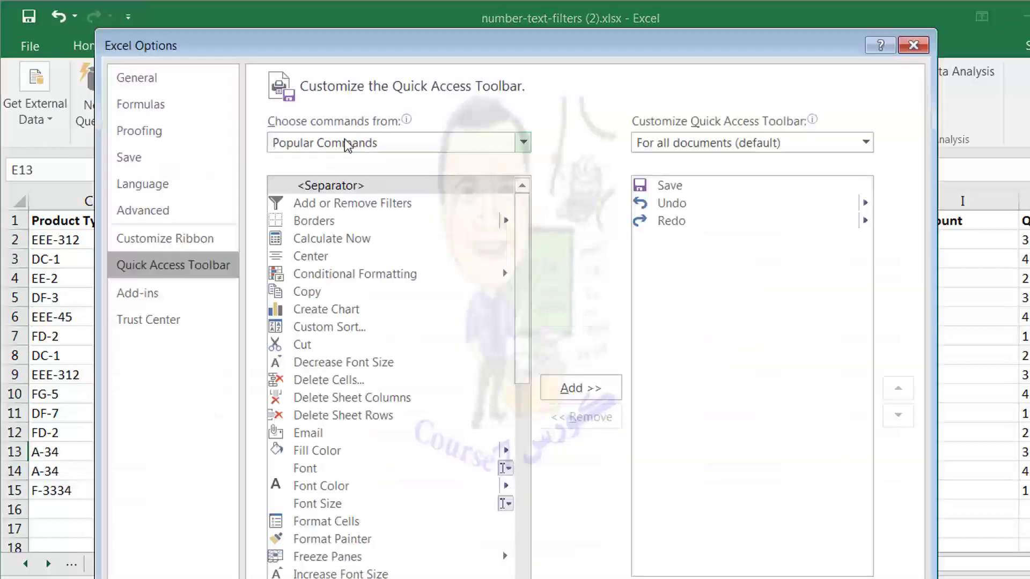
left_click(524, 143)
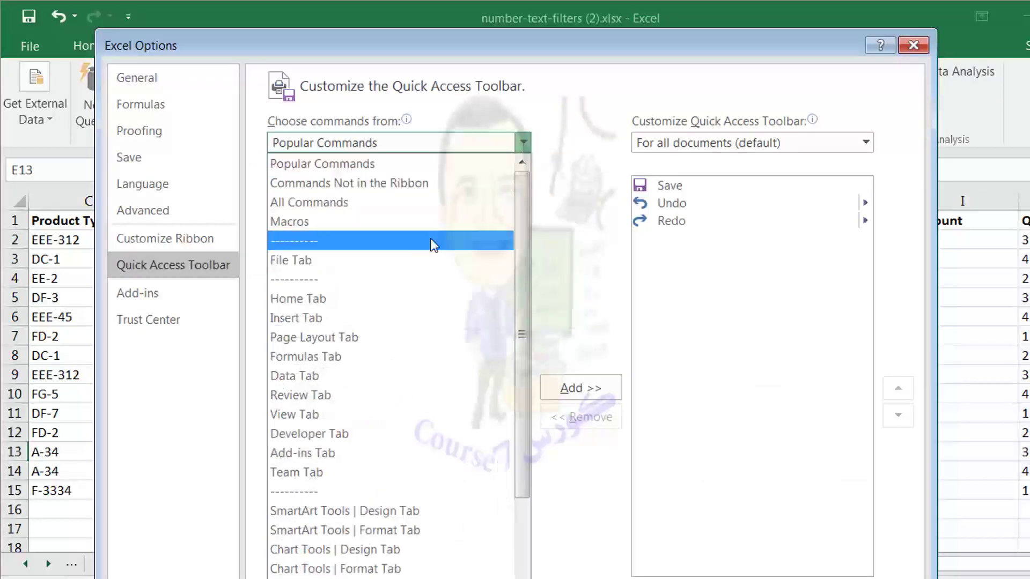
left_click(429, 204)
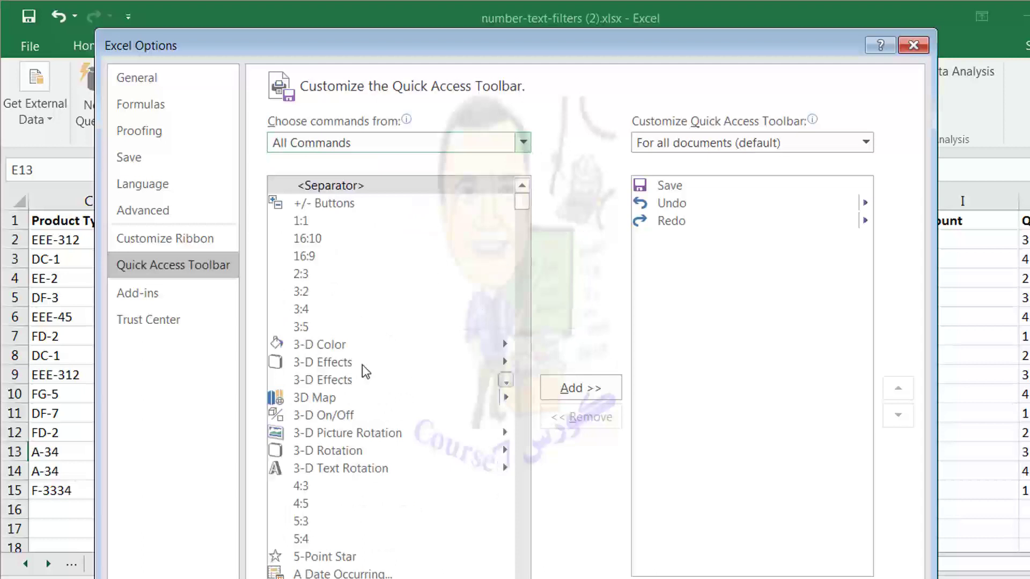
Find the Form... command in the list, add it to the Quick Access Toolbar, and confirm.
left_click(322, 365)
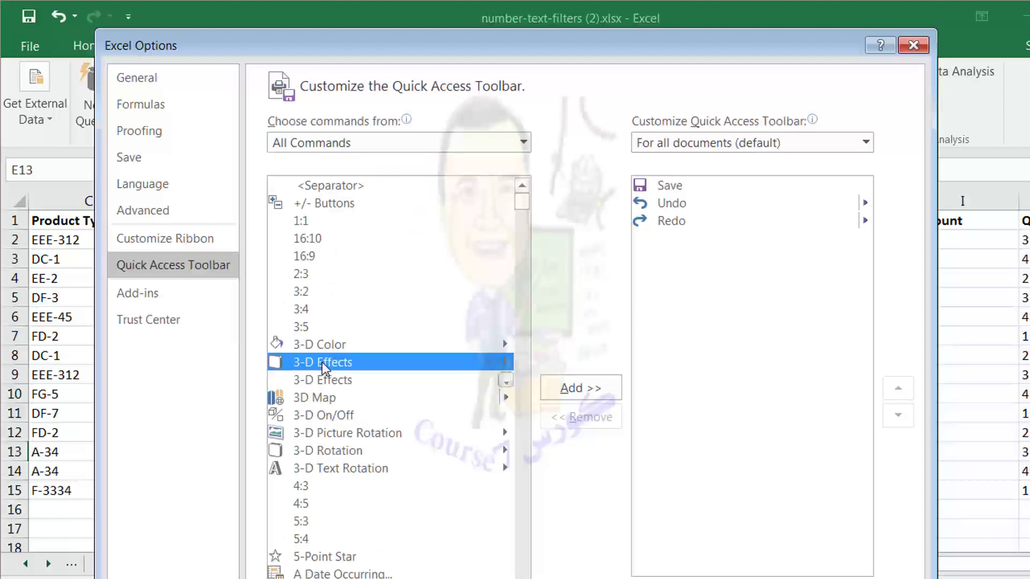
scroll(322, 362, "down", 20)
key("f")
scroll(329, 375, "down", 2)
scroll(363, 373, "down", 3)
scroll(364, 375, "down", 4)
scroll(364, 380, "down", 3)
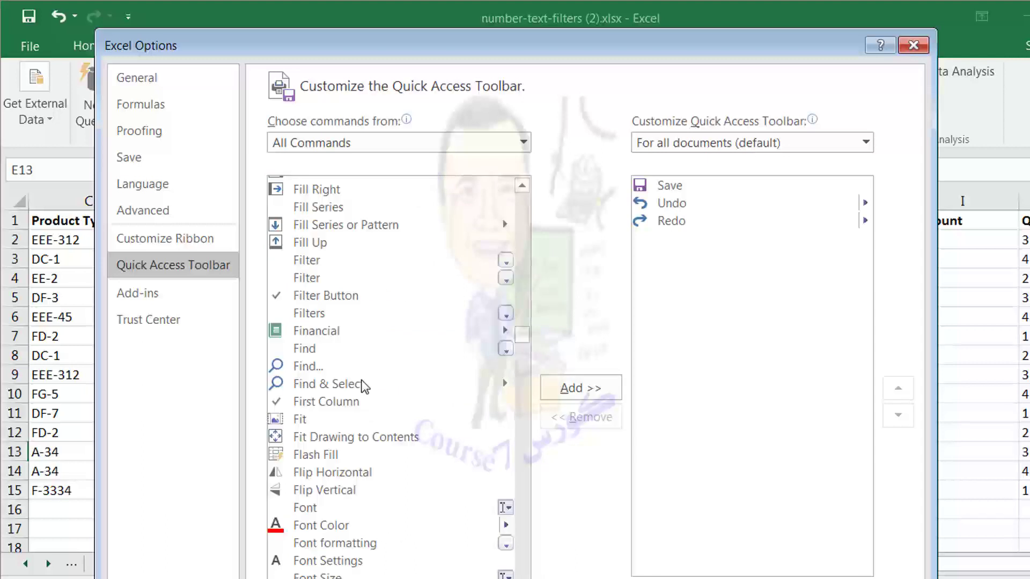
scroll(364, 386, "down", 2)
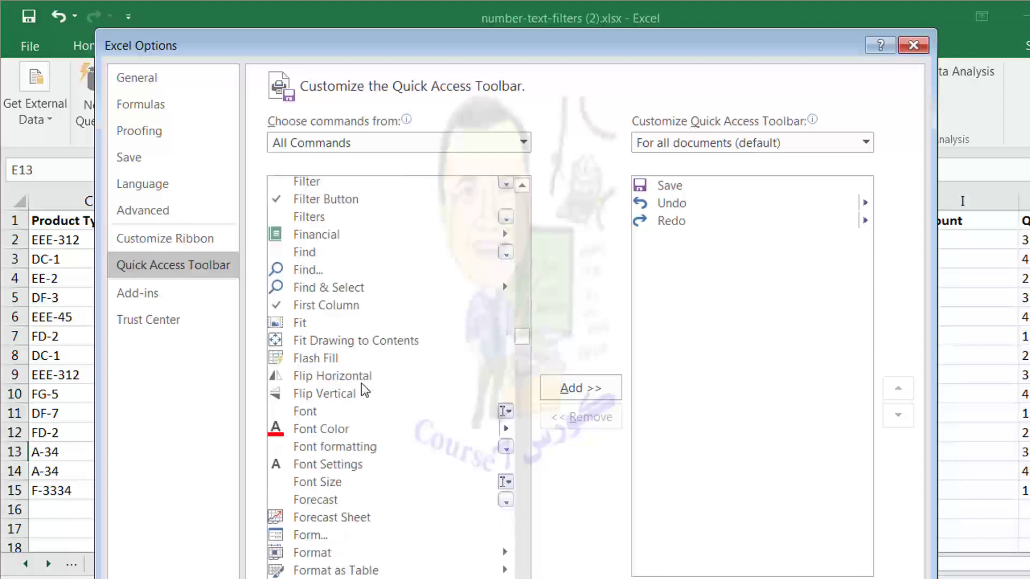
left_click(342, 536)
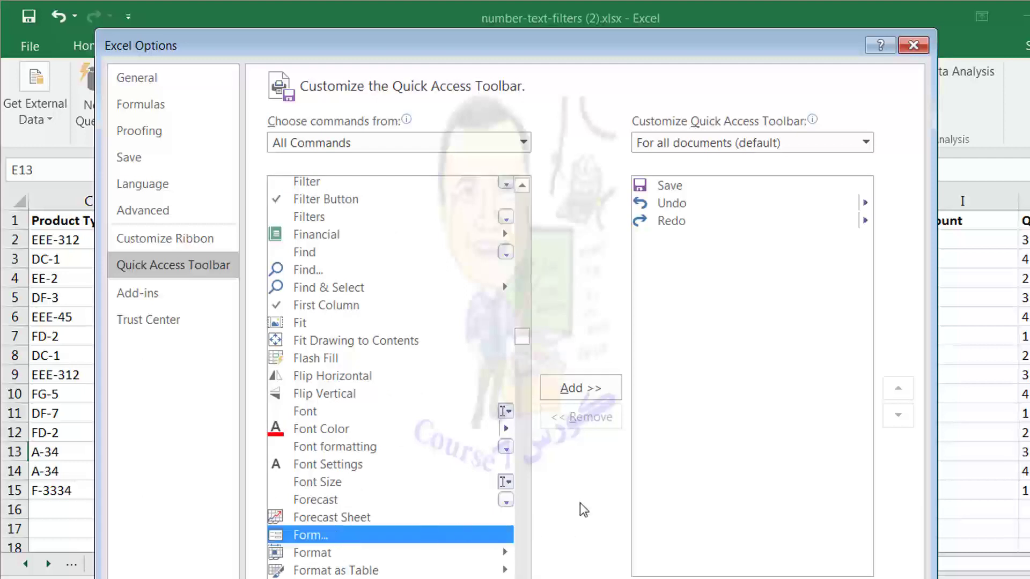
left_click(590, 387)
key("Return")
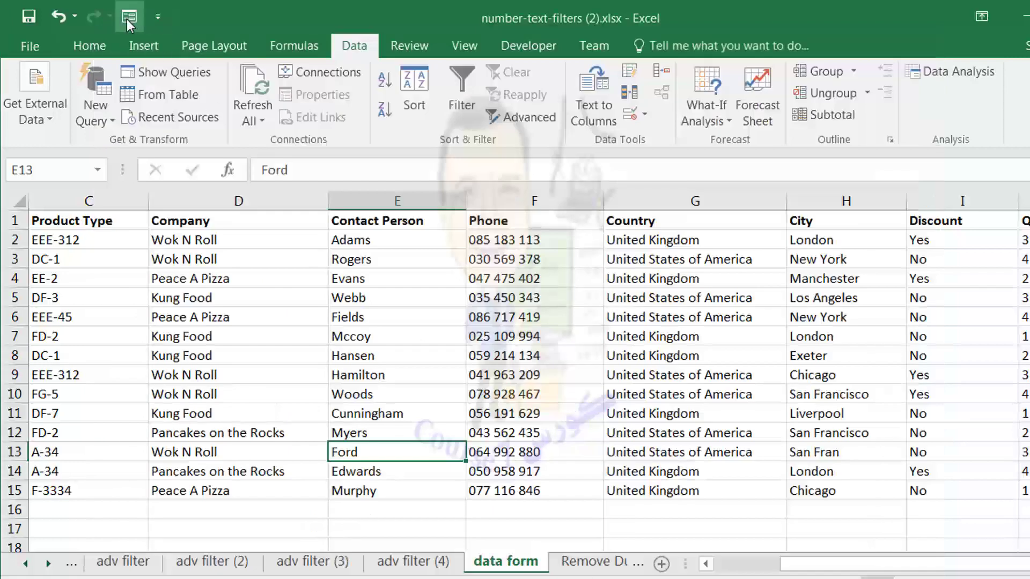
Open the data form on the 14-record sales table, browse its records, and start a blank new record.
left_click(364, 297)
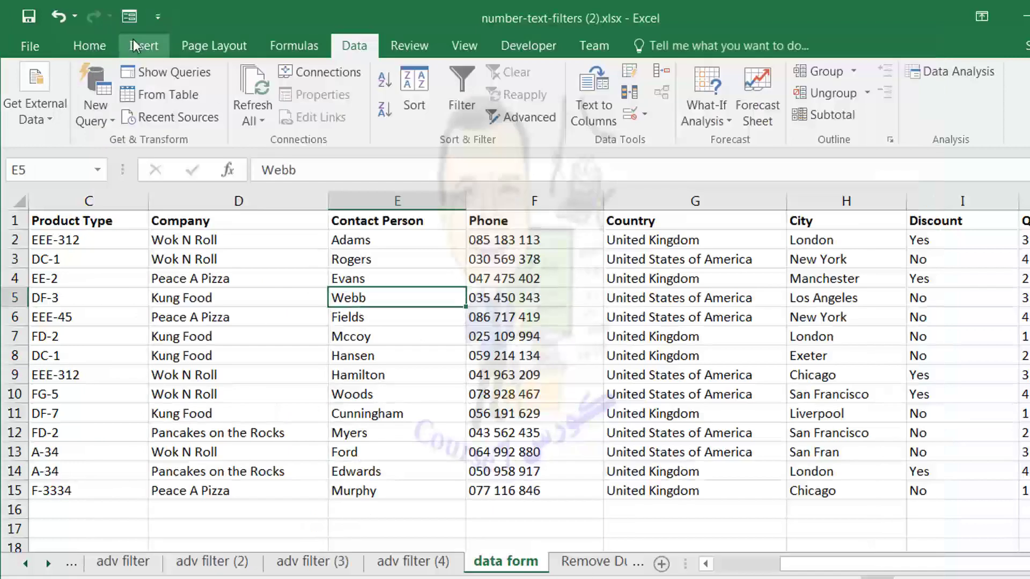
left_click(131, 17)
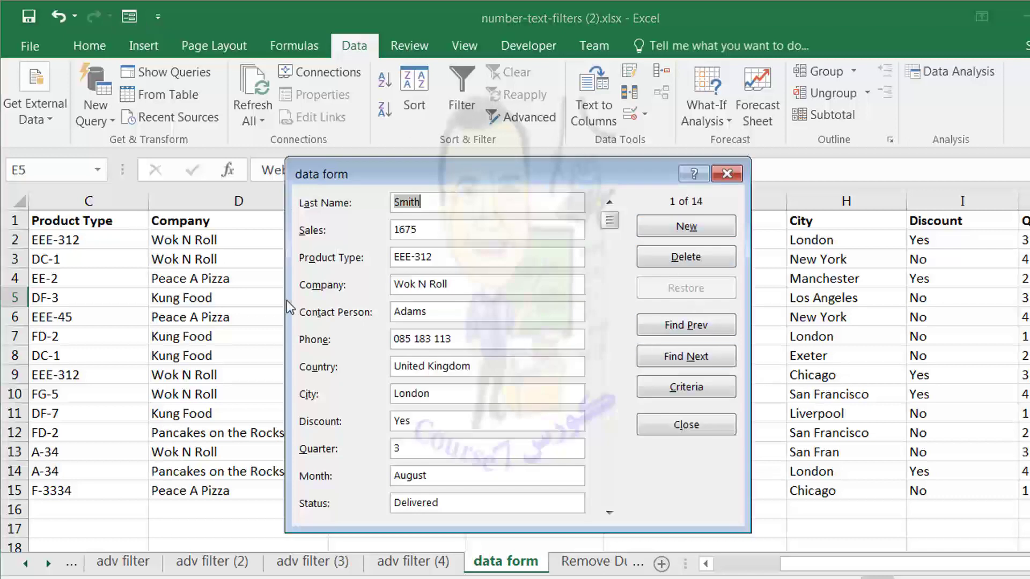
left_click_drag(609, 220, 609, 299)
left_click(616, 478)
left_click(616, 478)
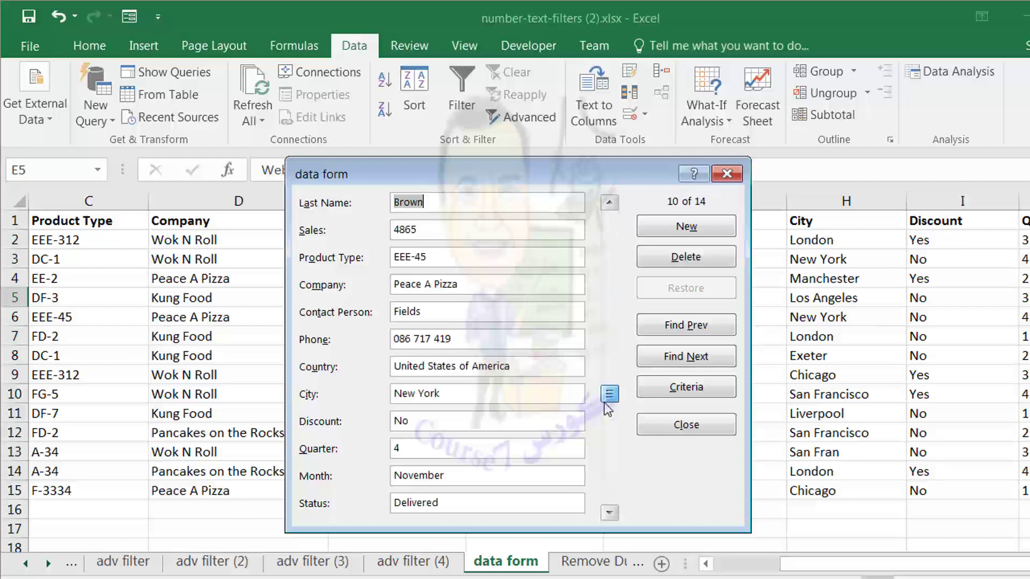
mouse_move(608, 305)
left_mouse_down()
mouse_move(609, 499)
mouse_move(610, 218)
left_mouse_up()
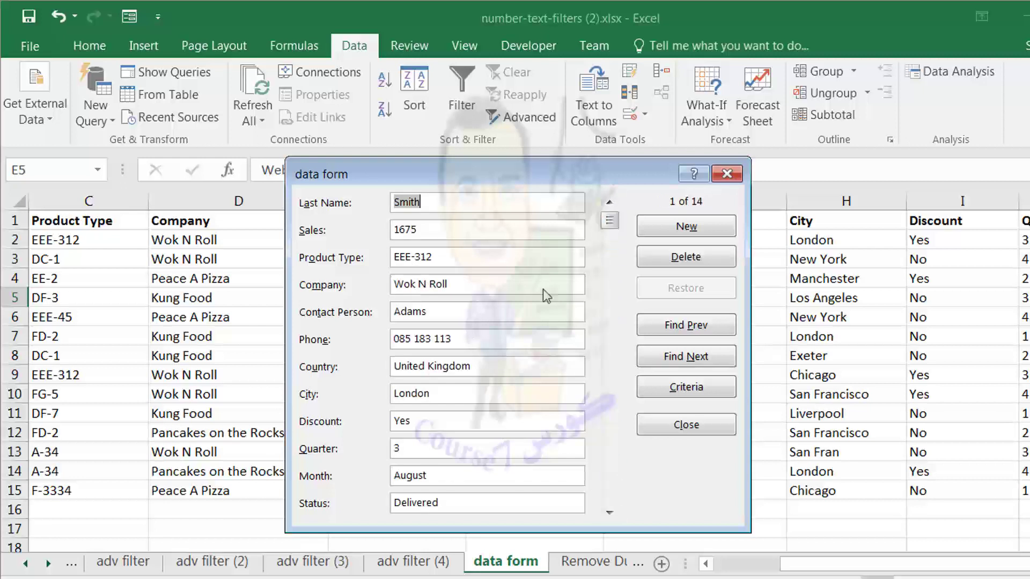
left_click(704, 235)
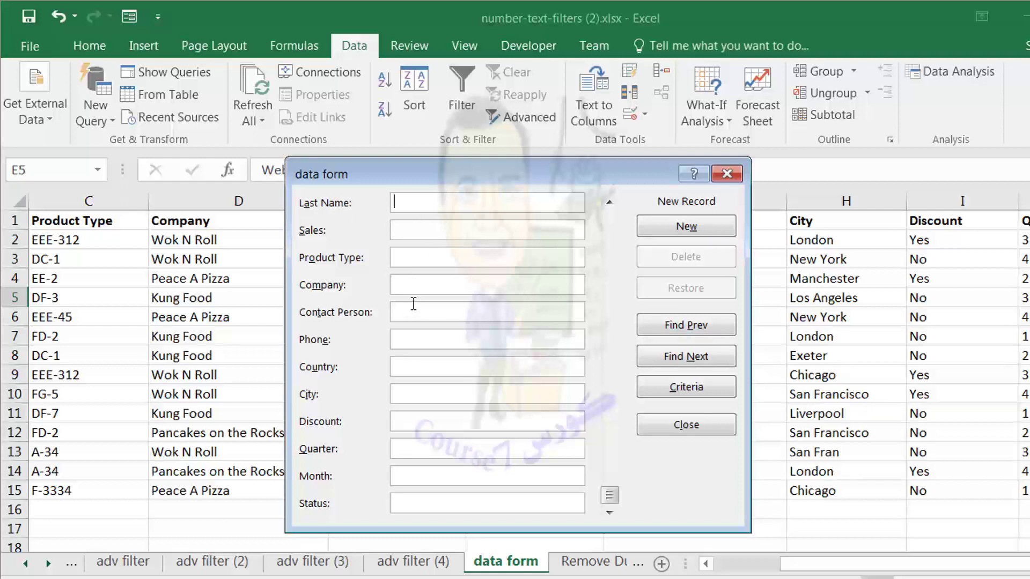
Enter test records: Last Name 'fdgfdgfd', then Last Name 'fgdgfdg' with Sales 435435.
type("fdgfdgfd")
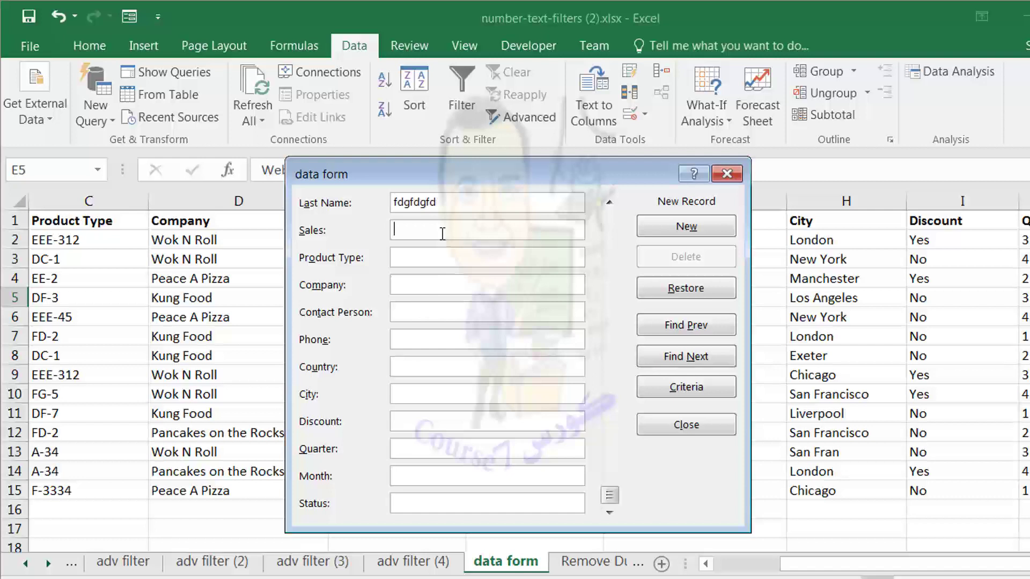
left_click_drag(610, 494, 614, 225)
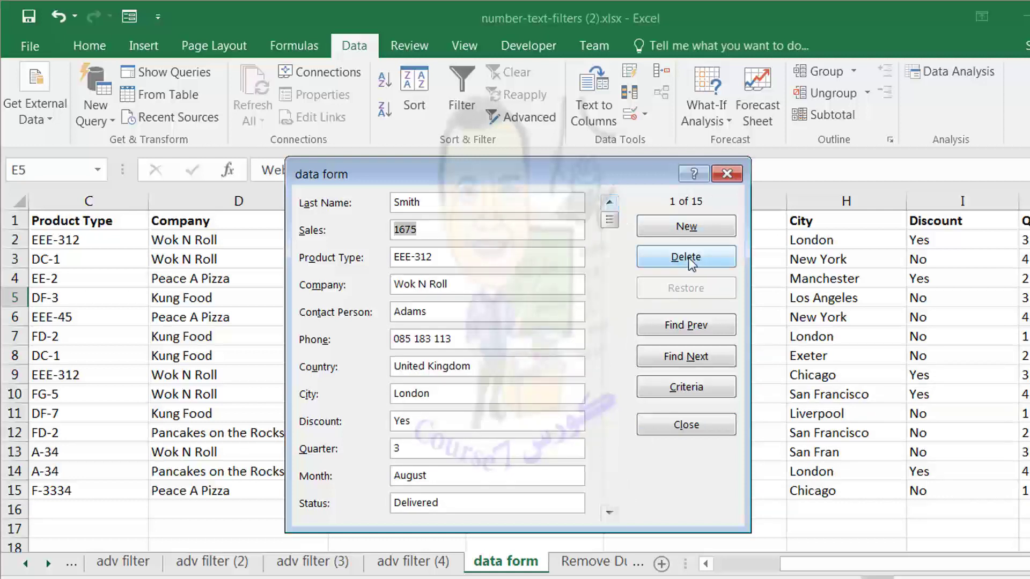
left_click(685, 235)
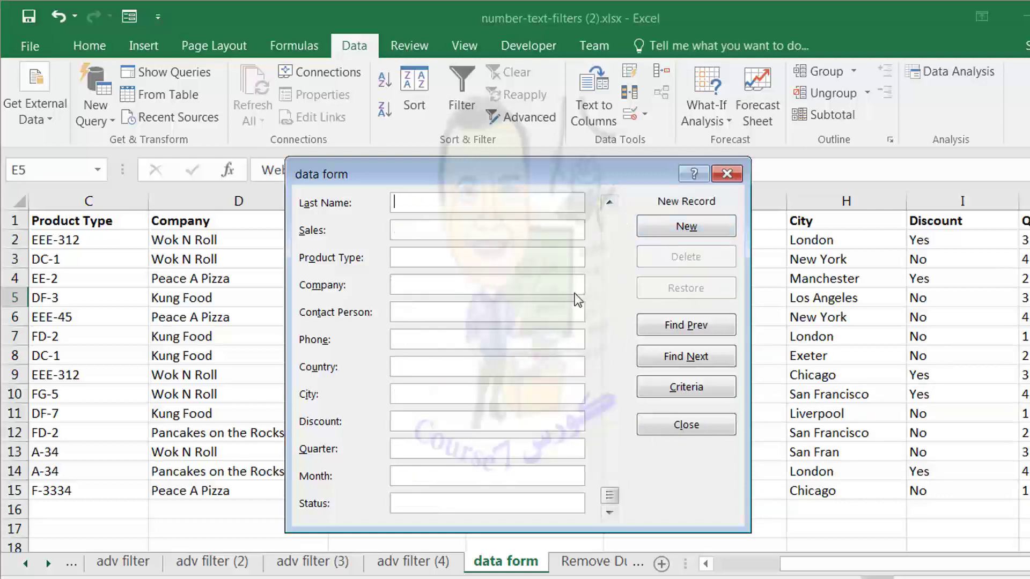
type("fgdgfdg")
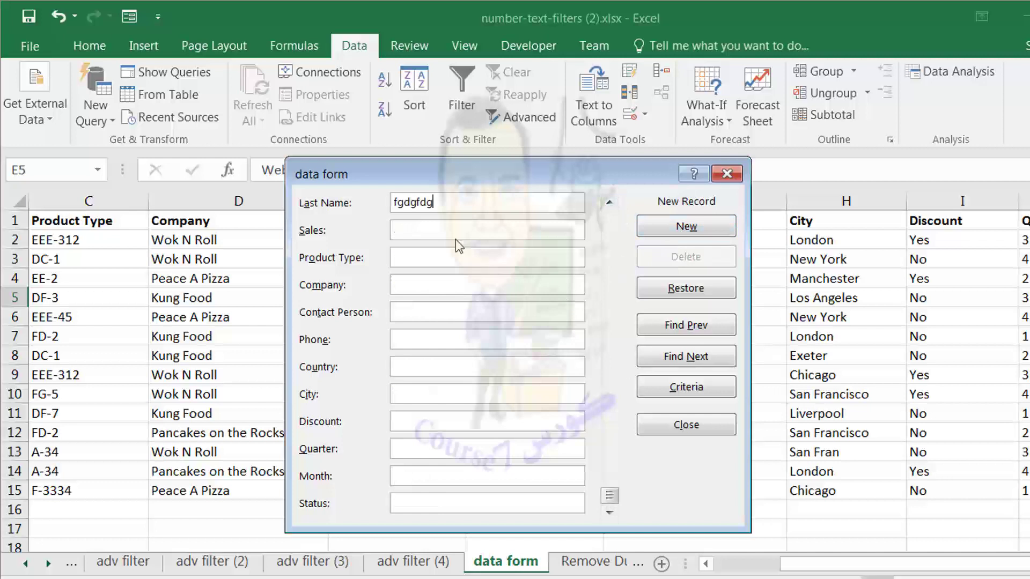
left_click(449, 228)
type("435435")
left_click(695, 232)
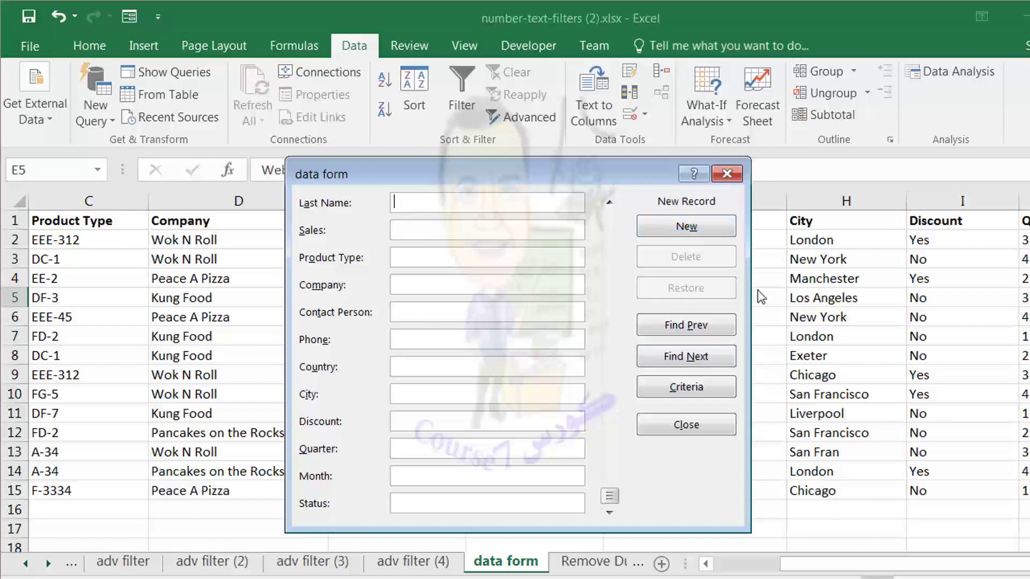
Close the data form and look over the sales table on the sheet.
left_click(726, 177)
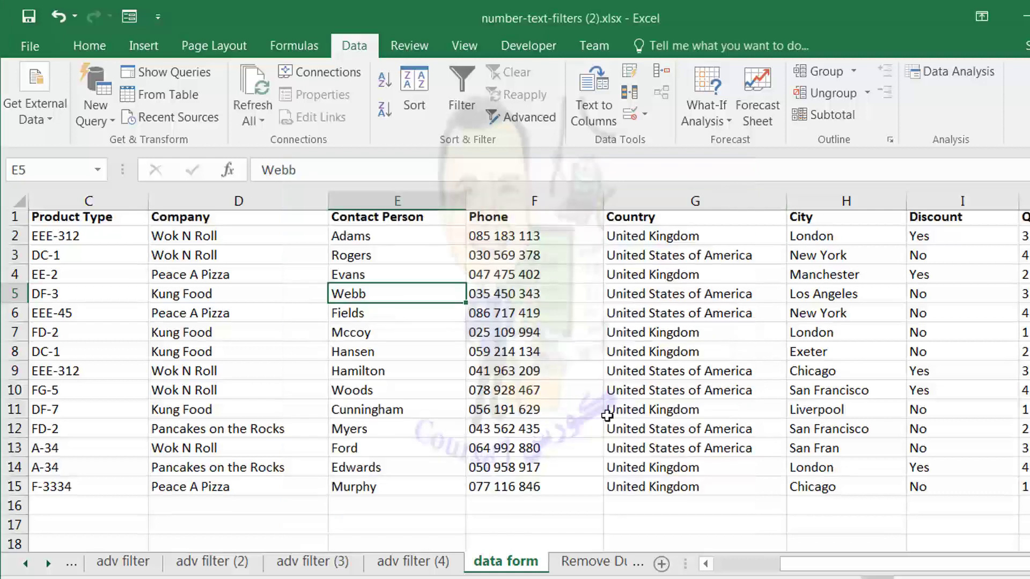
scroll(613, 418, "down", 2)
scroll(612, 418, "down", 2)
scroll(612, 419, "up", 3)
scroll(612, 420, "up", 1)
scroll(612, 420, "up", 1)
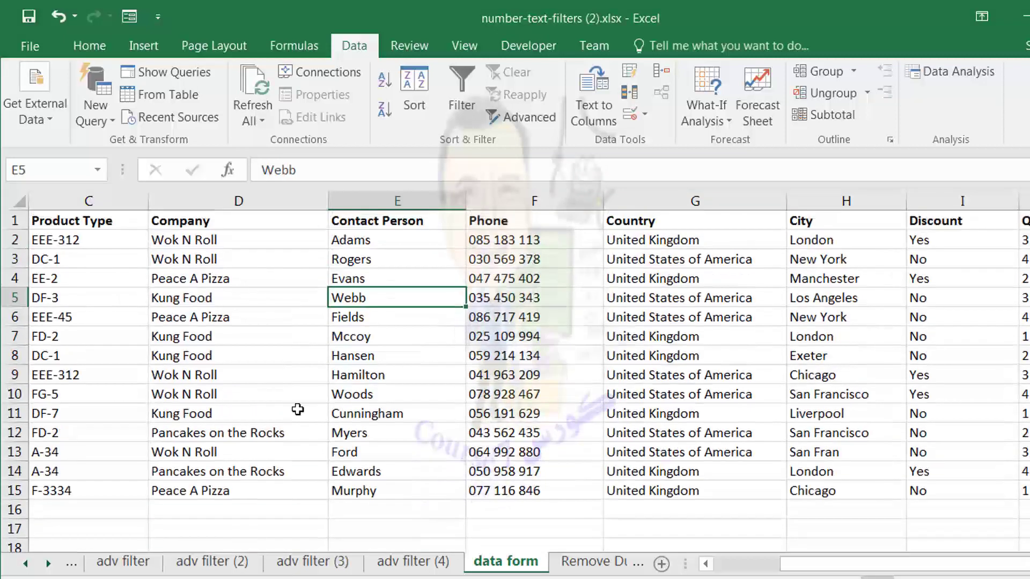
left_click(85, 239)
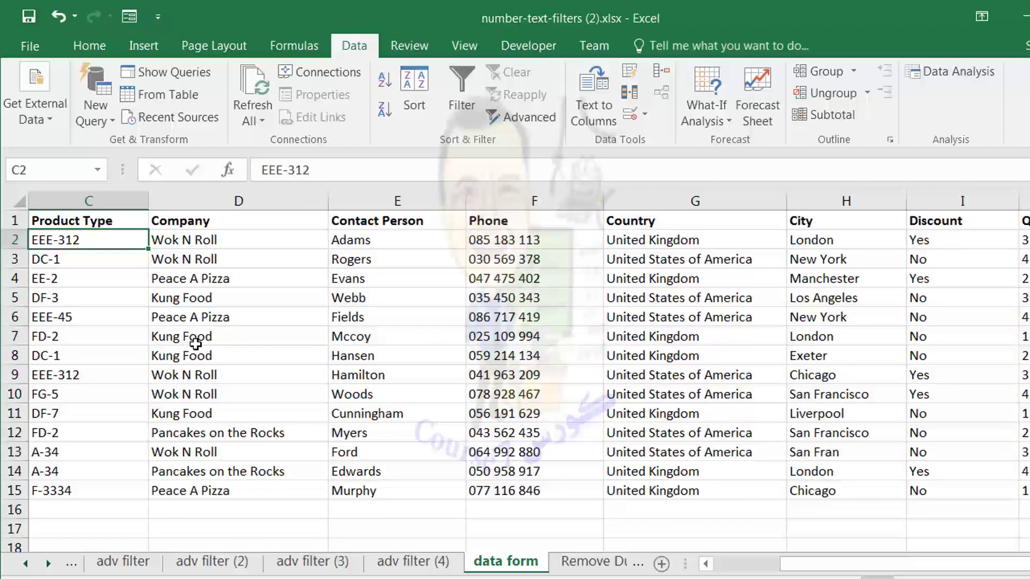
left_click_drag(874, 565, 696, 571)
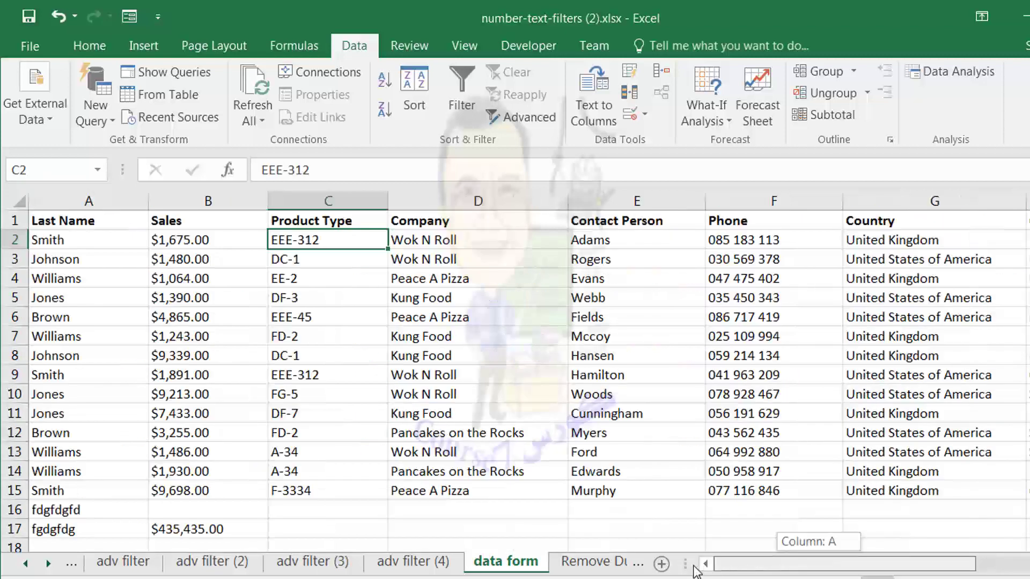
Delete the stray test rows 16–17 and reselect a cell inside the table.
left_click(62, 512)
mouse_move(62, 512)
left_mouse_down()
mouse_move(206, 529)
mouse_move(160, 524)
left_mouse_up()
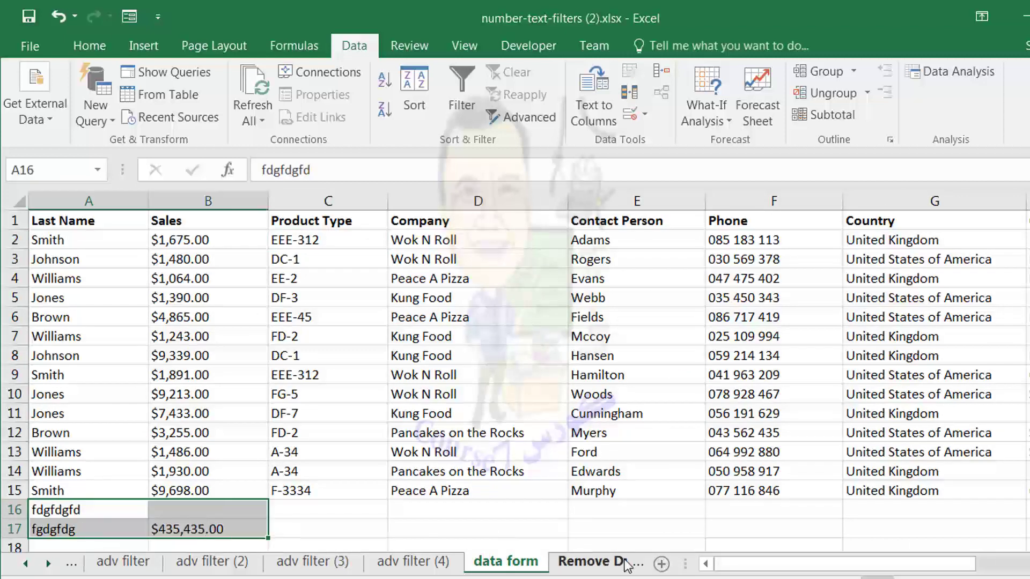
left_click_drag(15, 510, 19, 530)
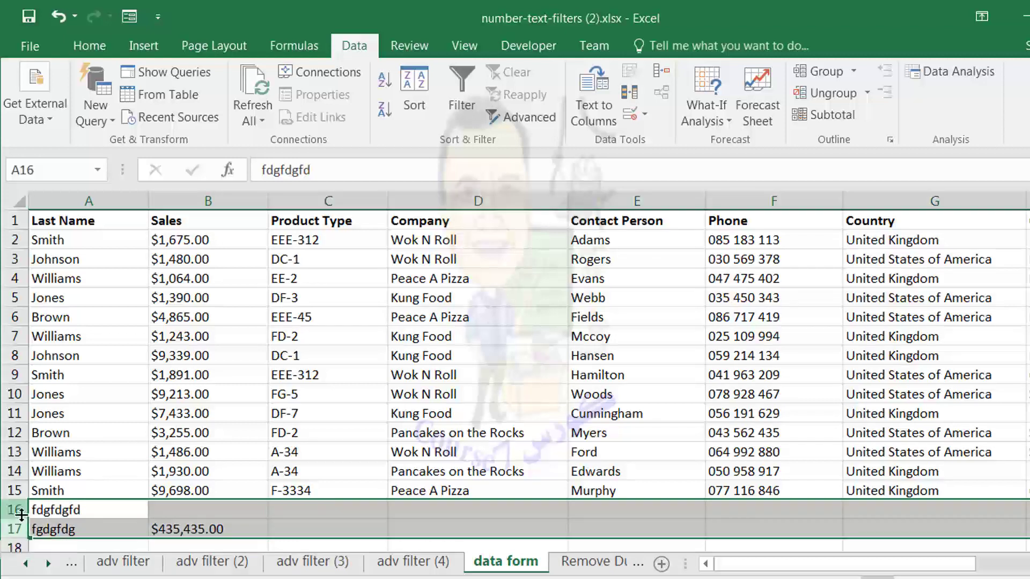
right_click(19, 513)
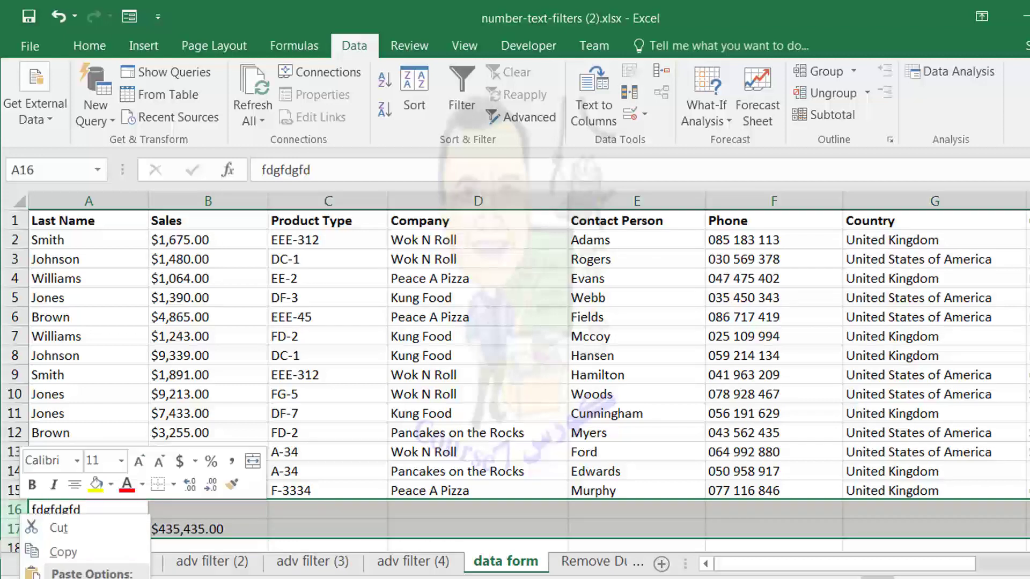
key("d")
left_click(271, 510)
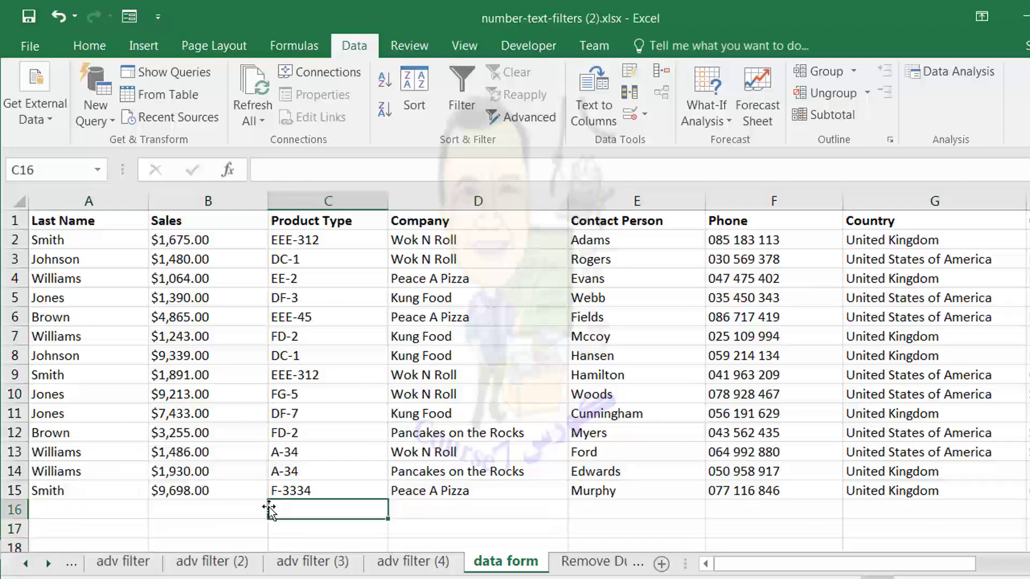
left_click(216, 482)
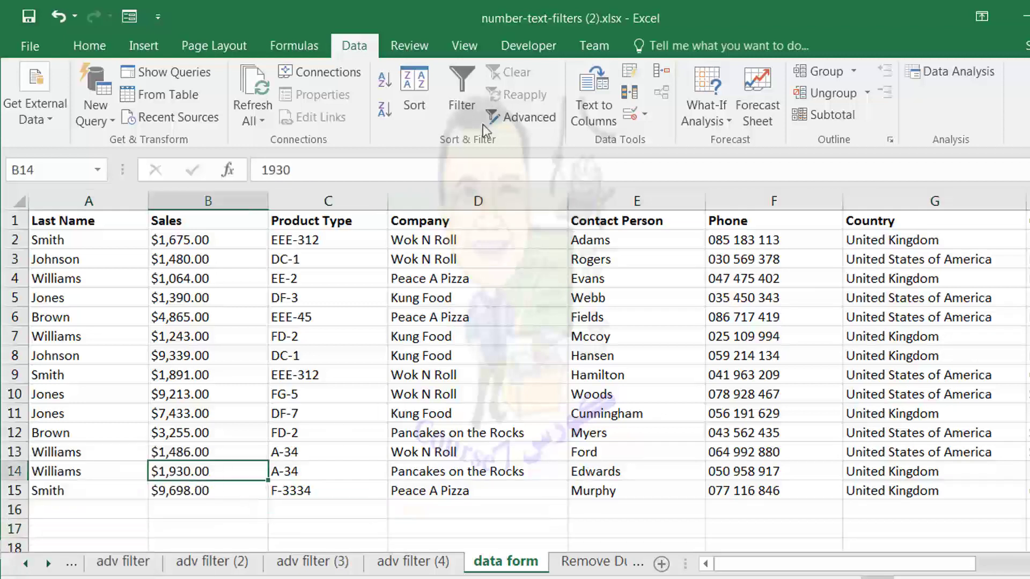
Open the data form and add two new records with Last Names bbb and cccc.
left_click(132, 16)
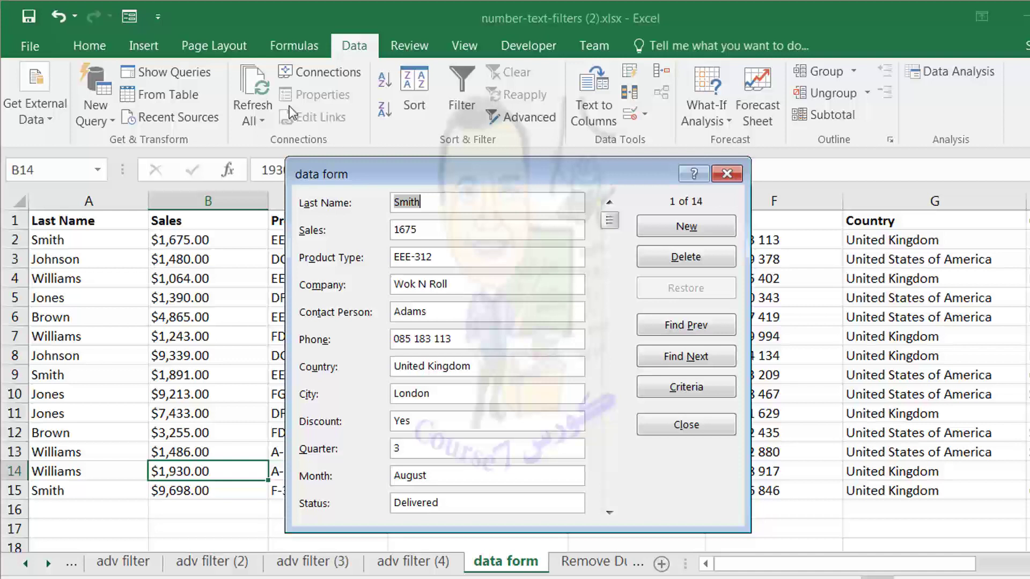
left_click(692, 229)
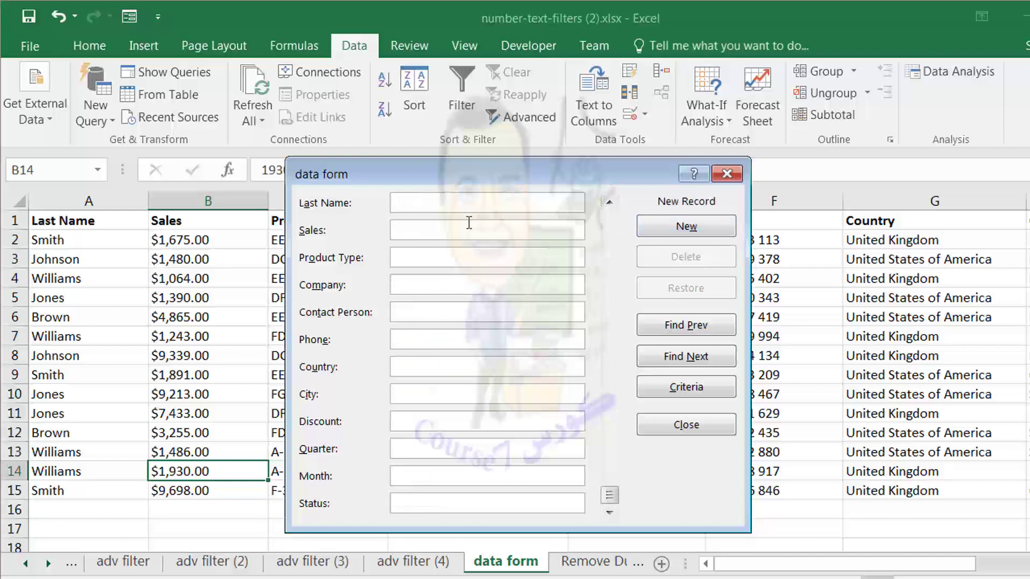
type("bbb")
left_click(679, 230)
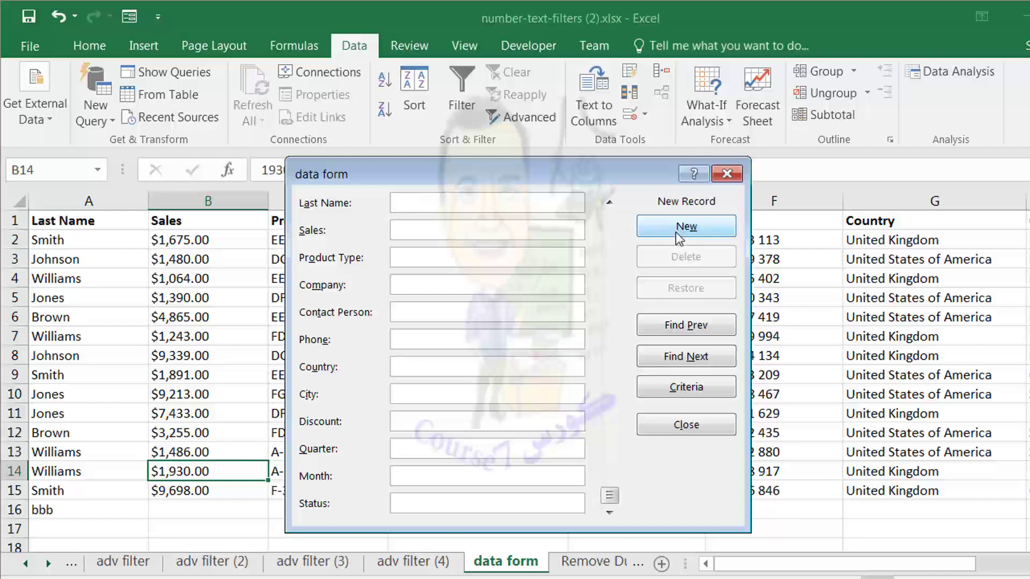
type("cccc")
left_click(686, 229)
Step back to the cccc and bbb records in turn and delete each, confirming both deletions.
left_click(690, 328)
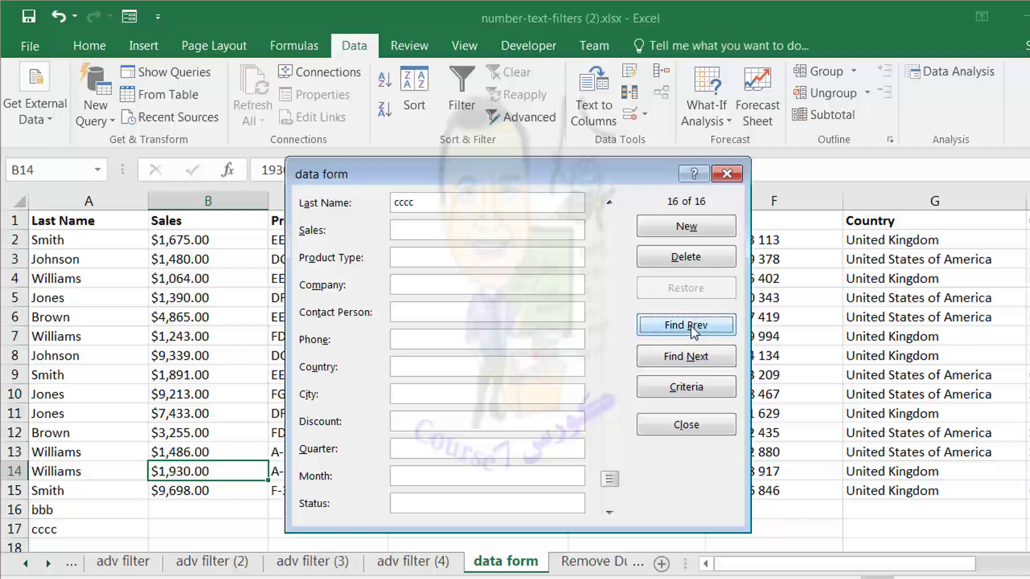
left_click(688, 260)
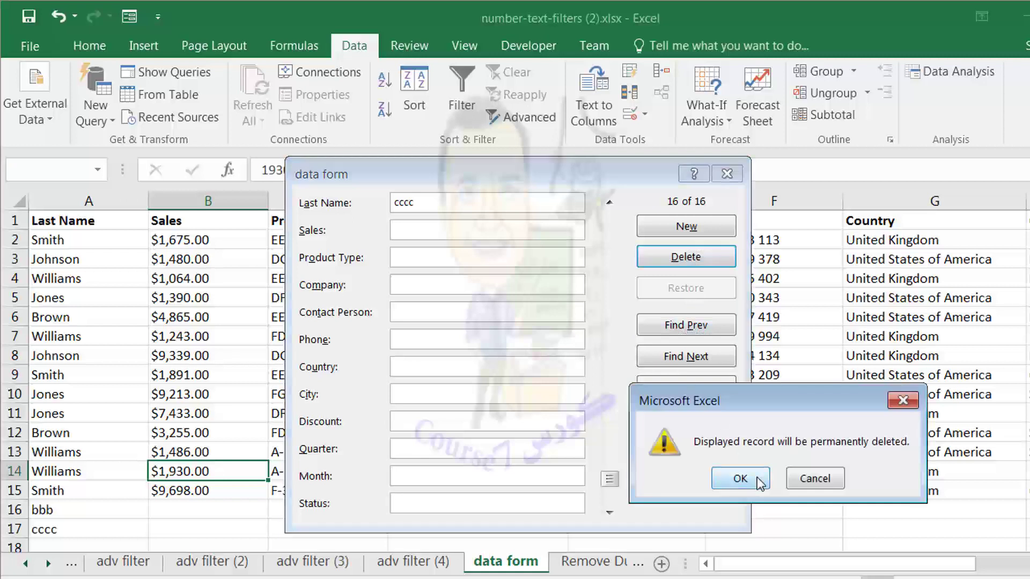
left_click(740, 479)
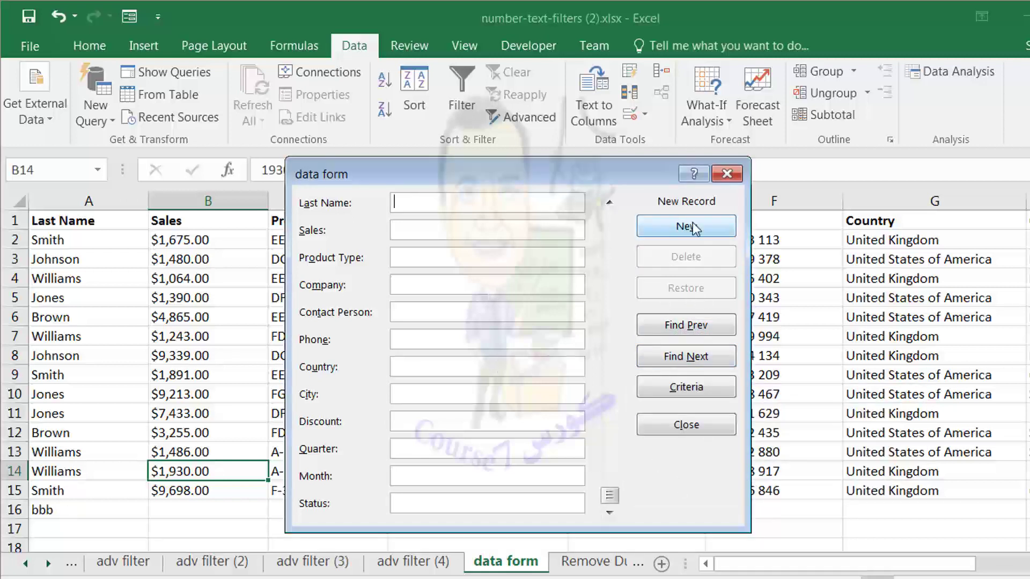
left_click(693, 326)
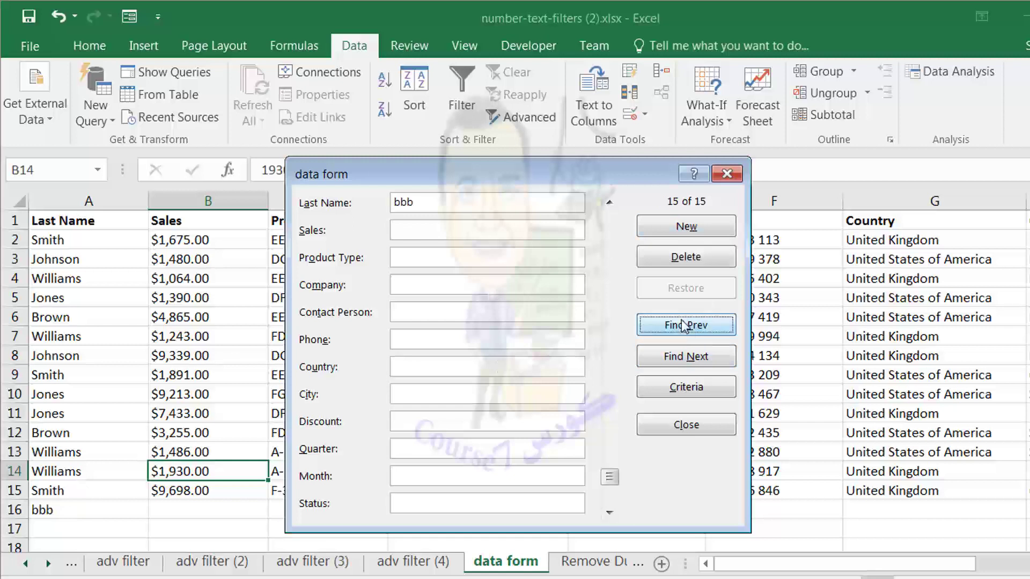
left_click(688, 257)
left_click(734, 477)
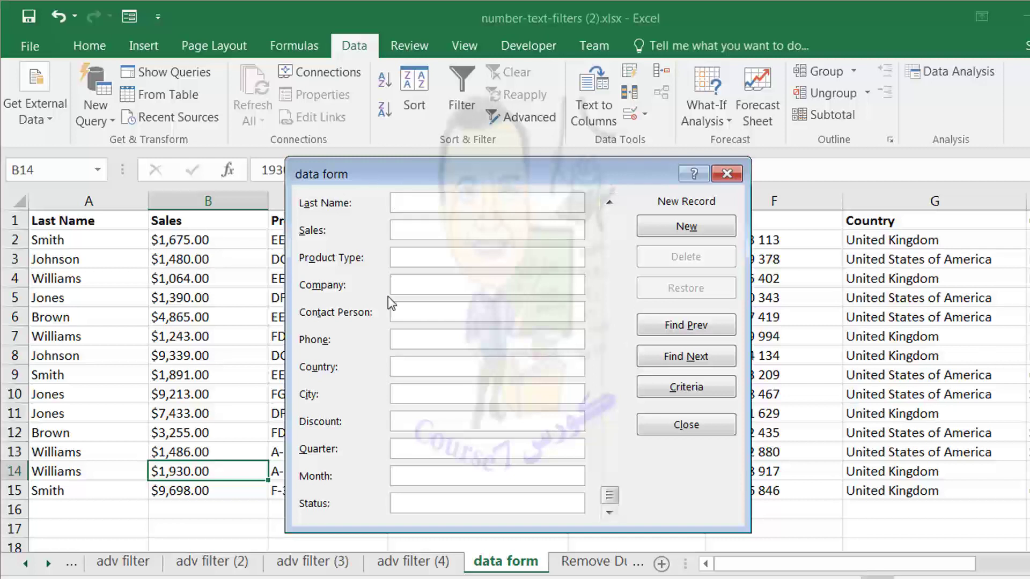
Return to the first record and set an s* Last Name search criterion.
left_click(698, 389)
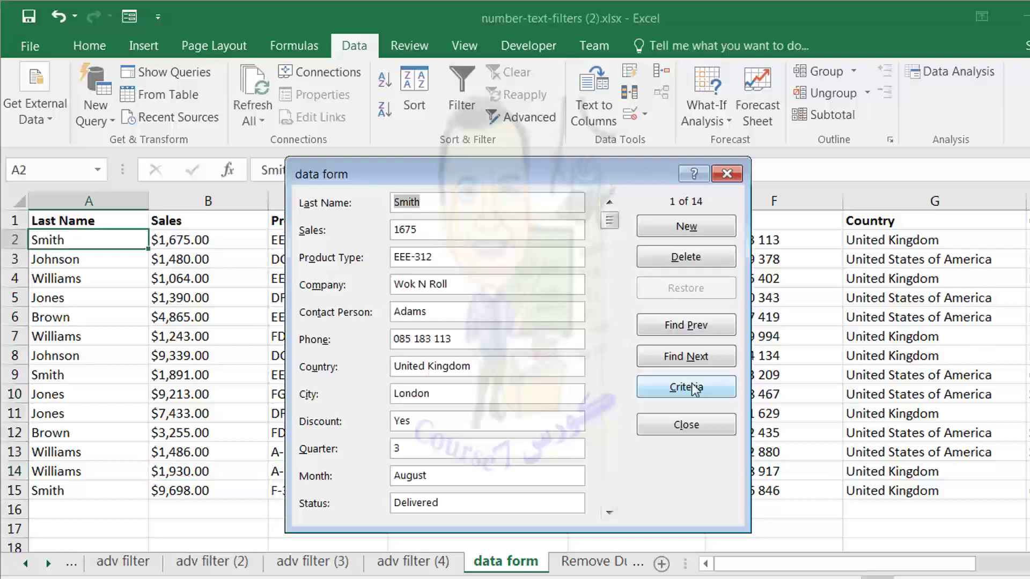
left_click(687, 388)
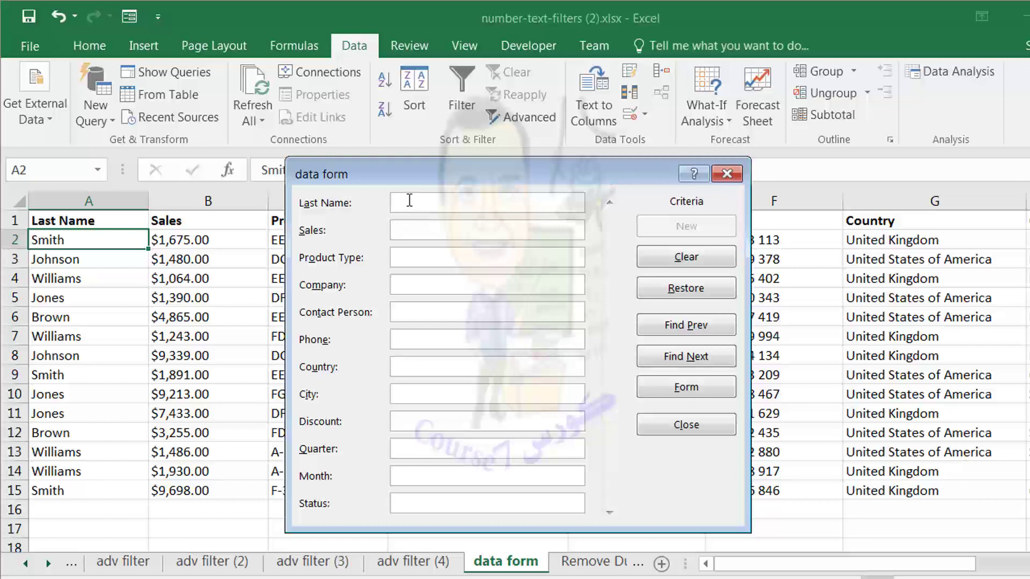
type("s*")
left_click(698, 385)
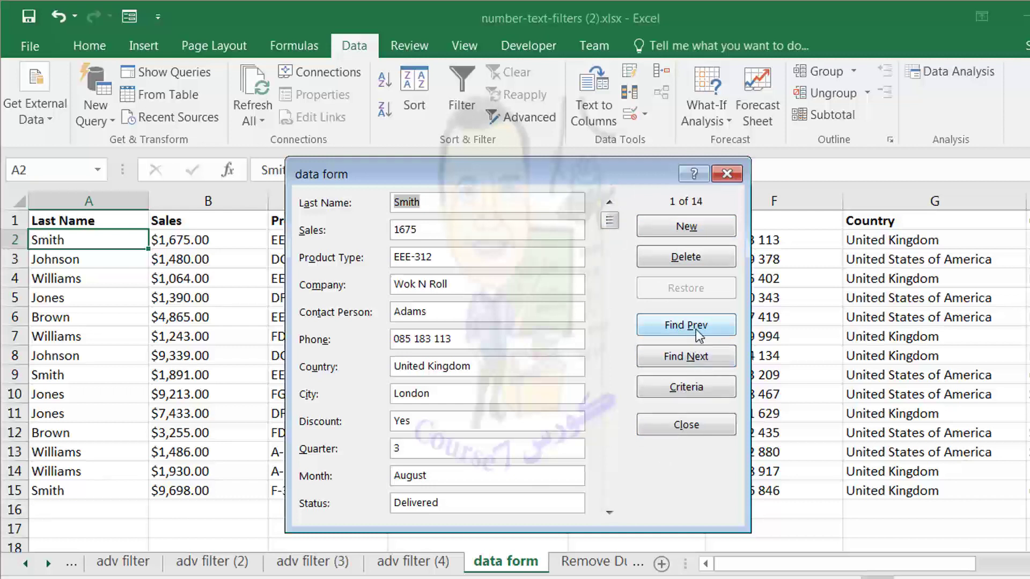
left_click(704, 359)
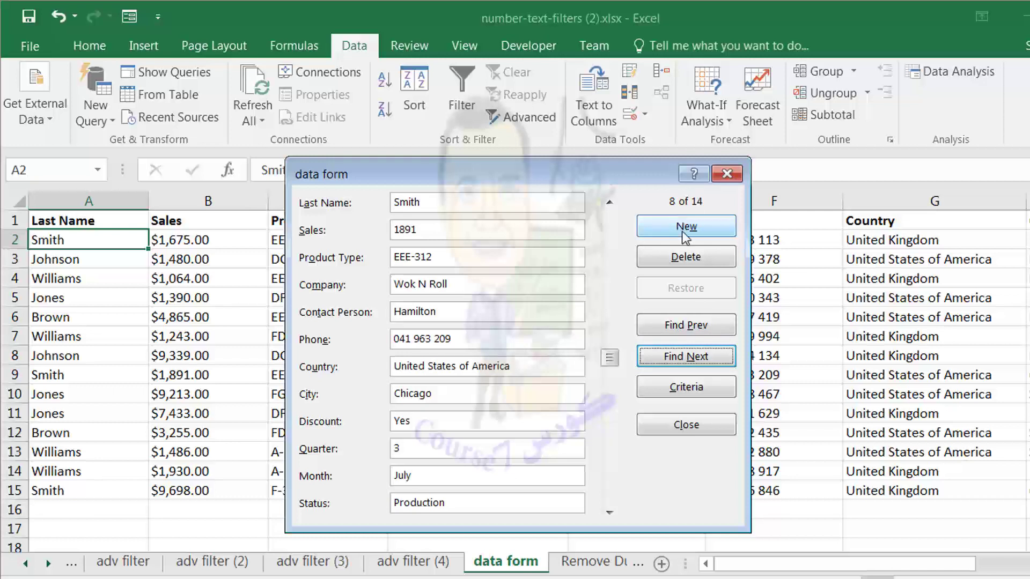
left_click(697, 359)
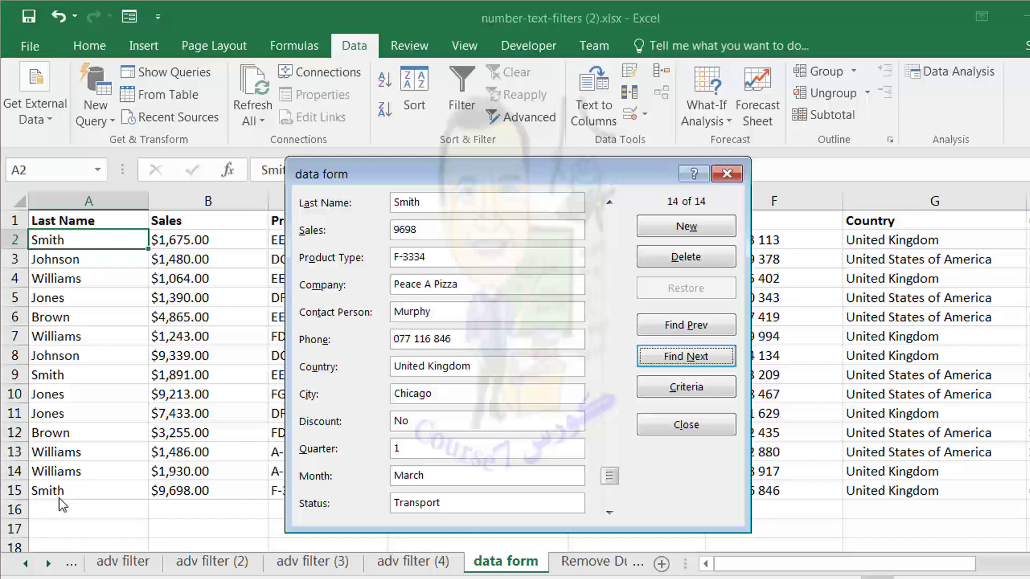
left_click(702, 362)
left_click(699, 331)
left_click(700, 330)
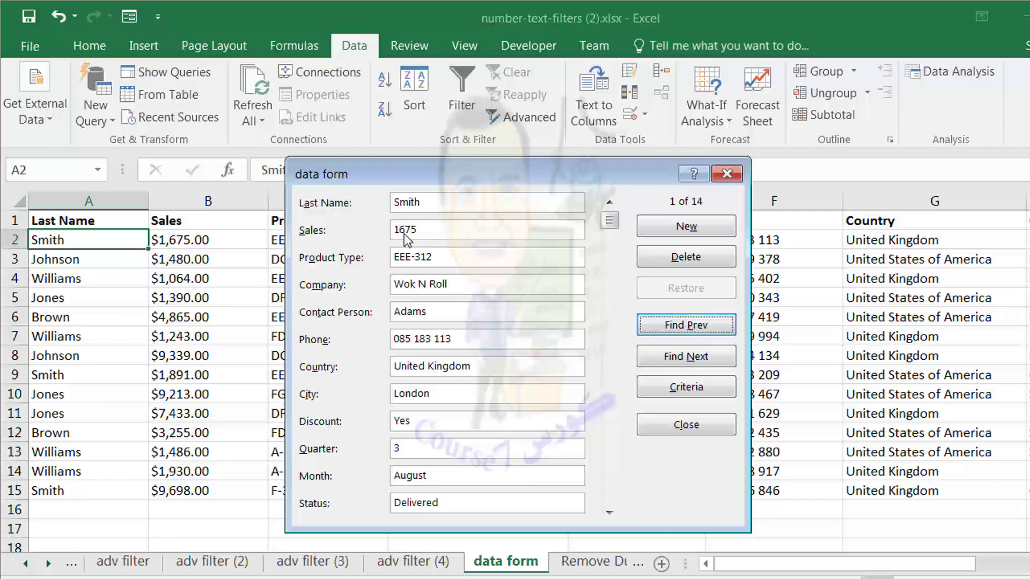
Delete the displayed Smith record, confirm, and close the data form.
left_click(671, 257)
left_click(744, 478)
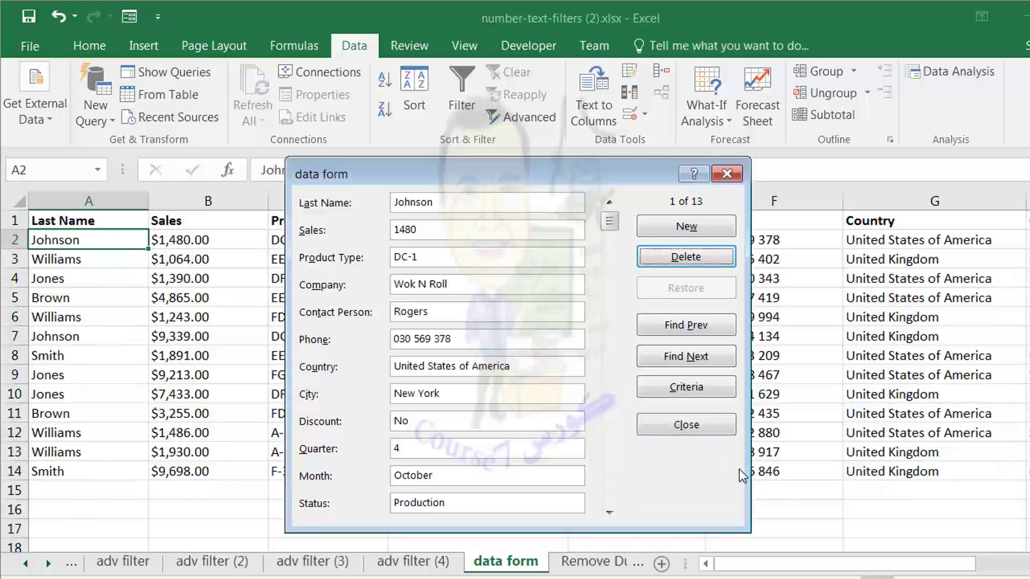
left_click(686, 418)
Dismiss the range error shown by the data form and select cell B7 inside the table.
left_click(129, 16)
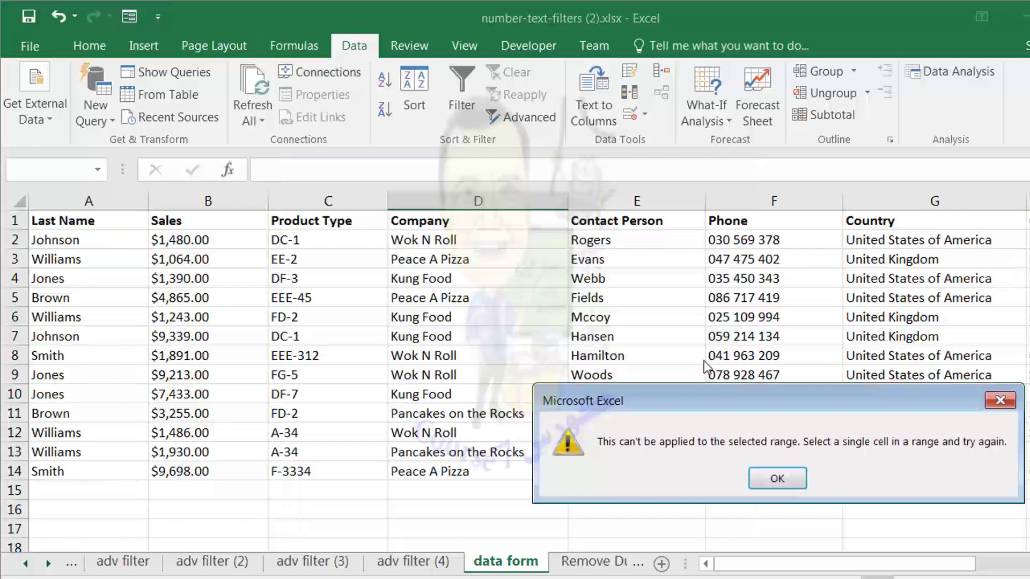
left_click(777, 478)
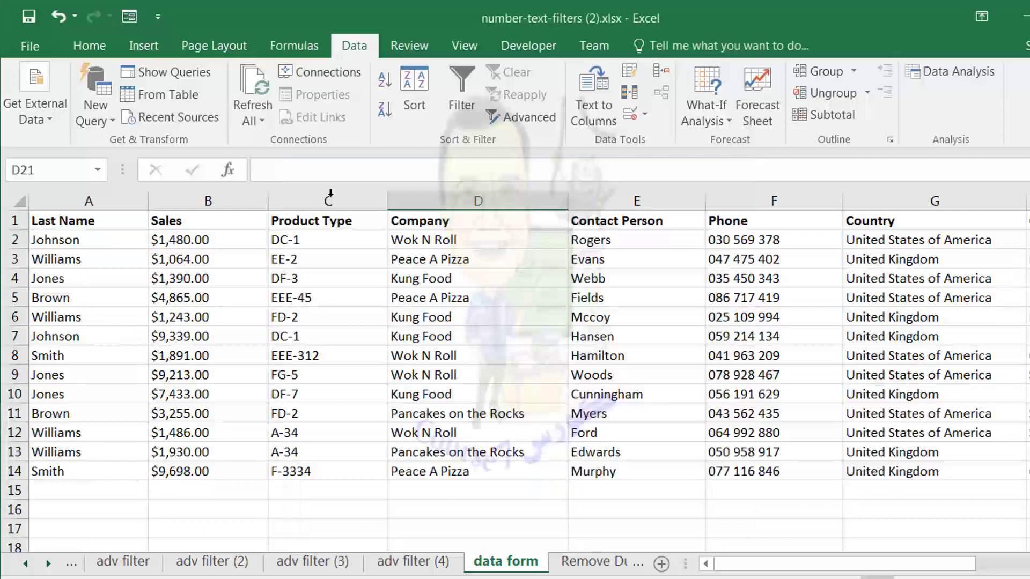
left_click(130, 17)
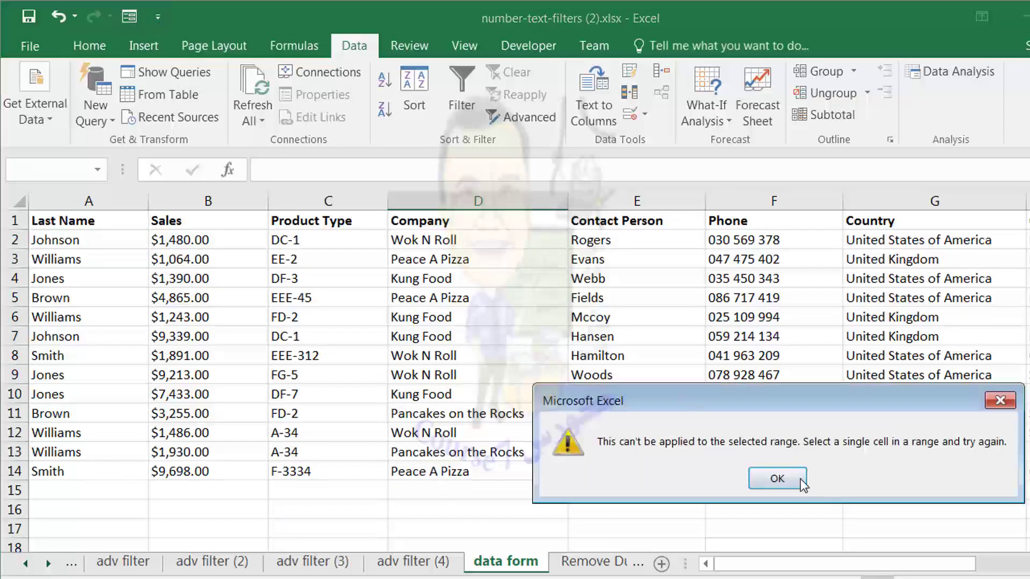
left_click(777, 479)
left_click(248, 338)
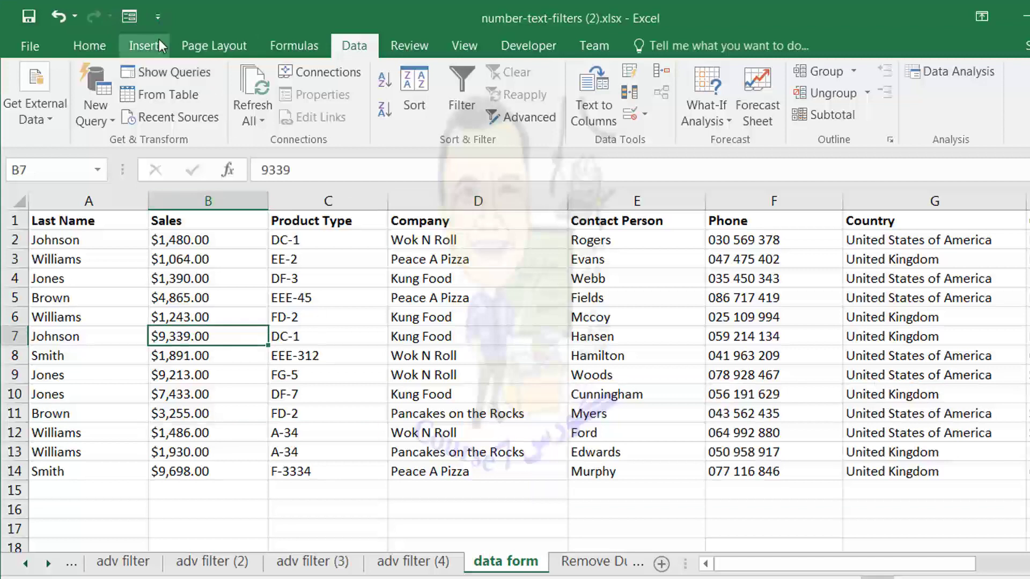
Reopen the data form on the 13-record table, view the empty criteria, then close it.
left_click(130, 16)
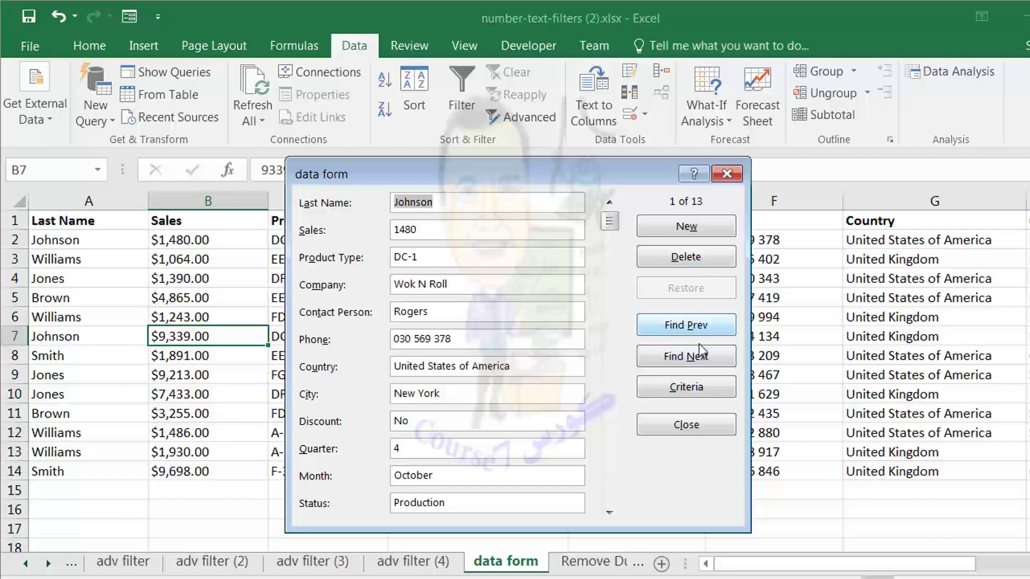
left_click(703, 391)
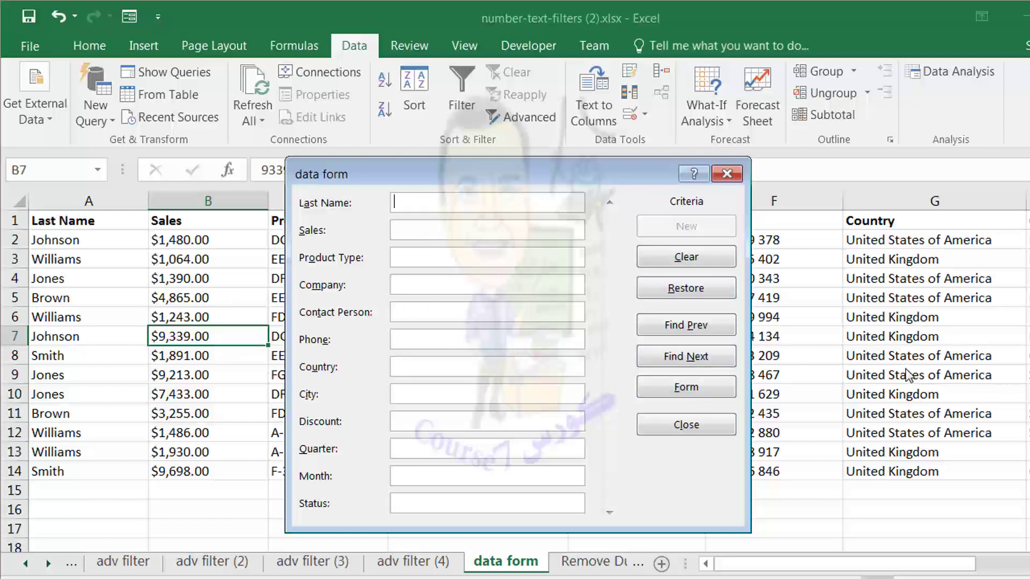
left_click(727, 173)
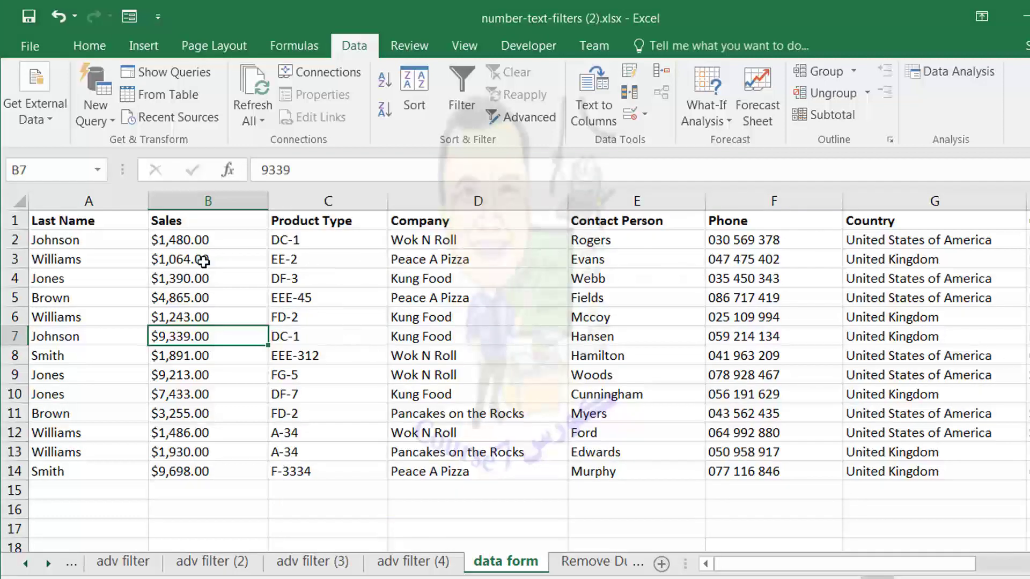
Copy the Johnson last name from cell A2.
left_click(66, 244)
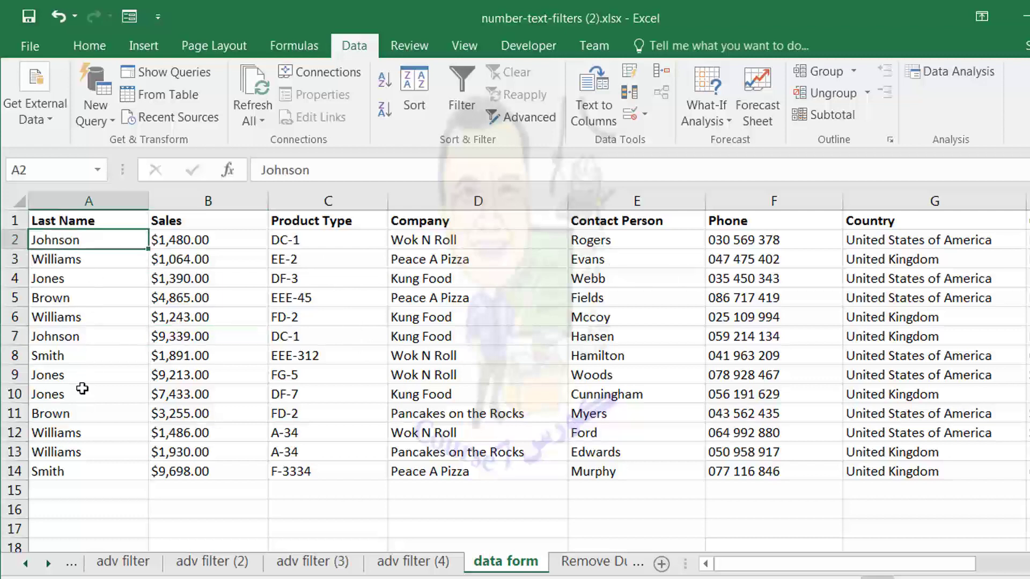
left_click(72, 337)
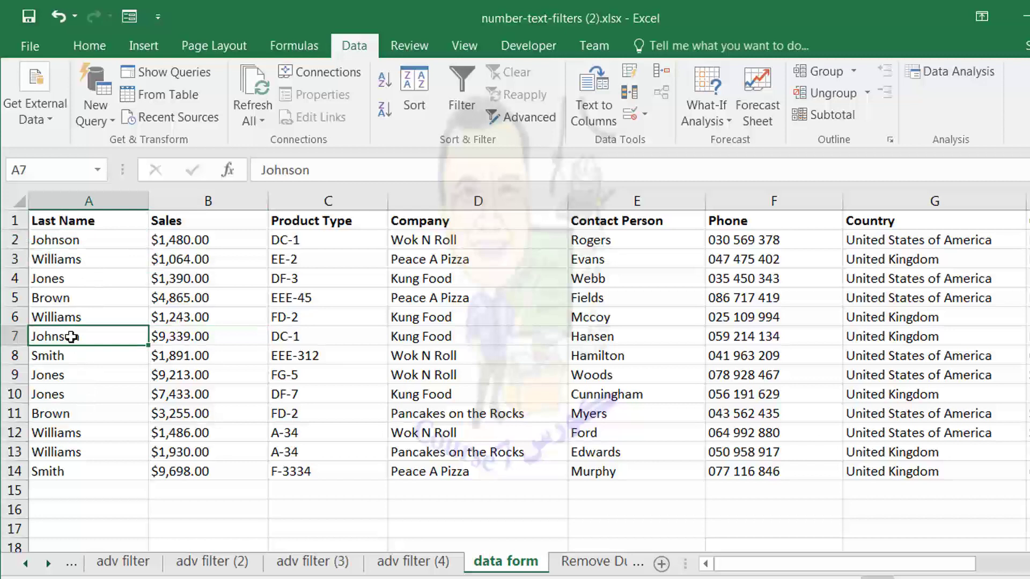
left_click(79, 242)
key("ctrl+c")
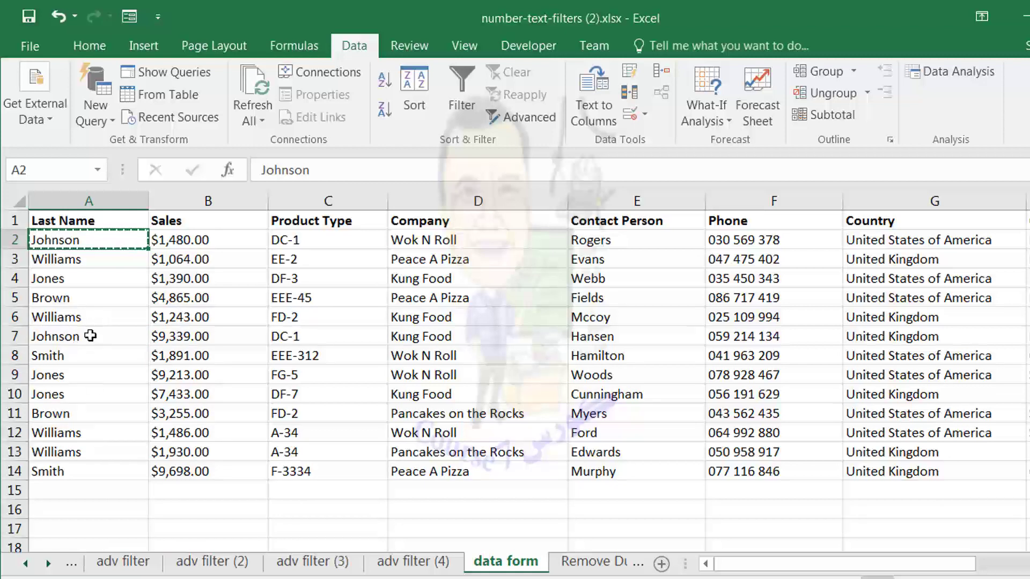
Copy the $9,339.00 sales value in B7 and paste it into the Notepad note.
left_click(101, 338)
left_click(162, 338)
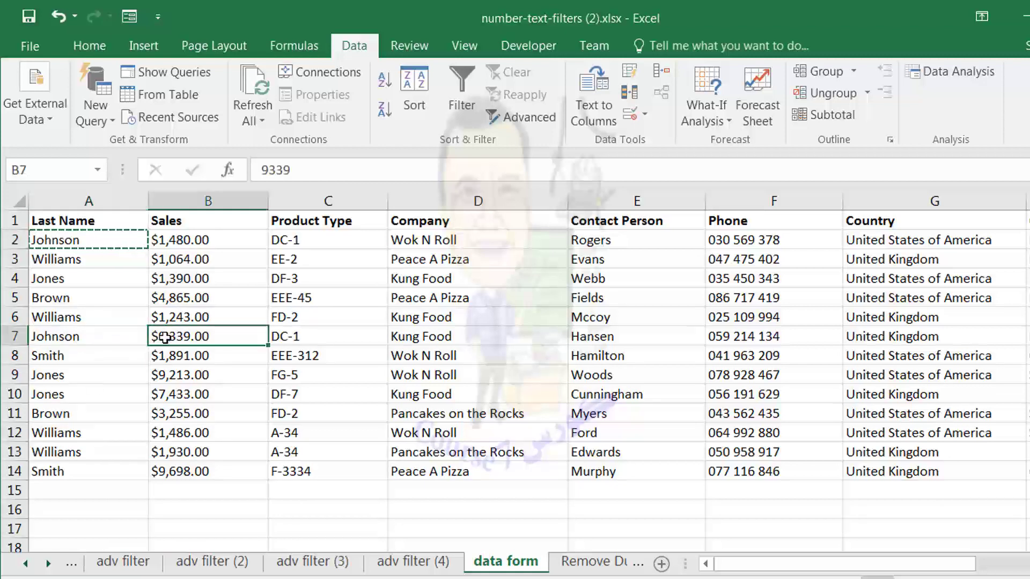
right_click(162, 338)
left_click(222, 369)
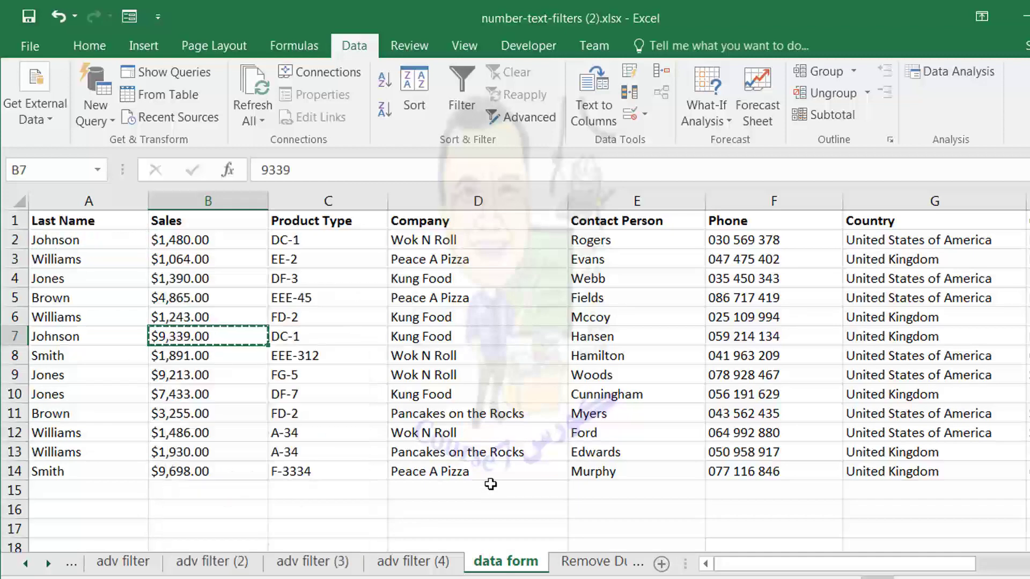
key("alt+Tab")
key("ctrl+v")
left_click(878, 9)
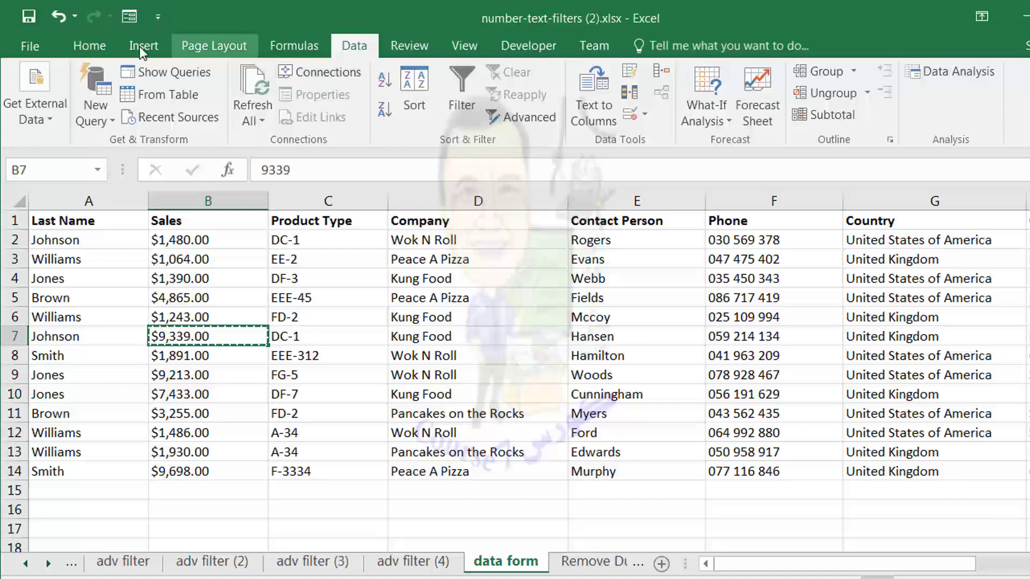
Reopen the sales table's data form in Criteria mode, ready for new search values.
left_click(133, 13)
left_click(708, 389)
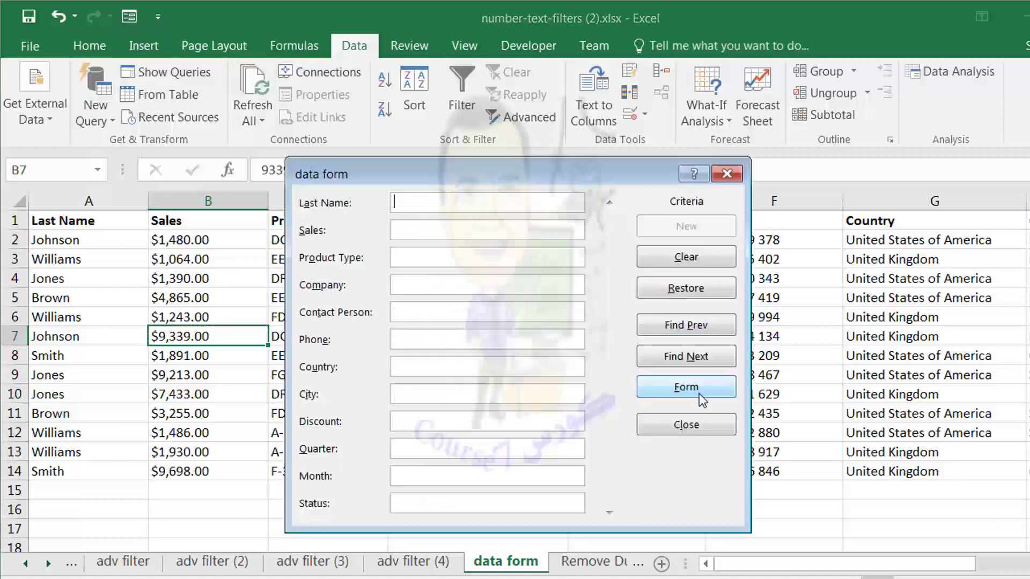
right_click(430, 230)
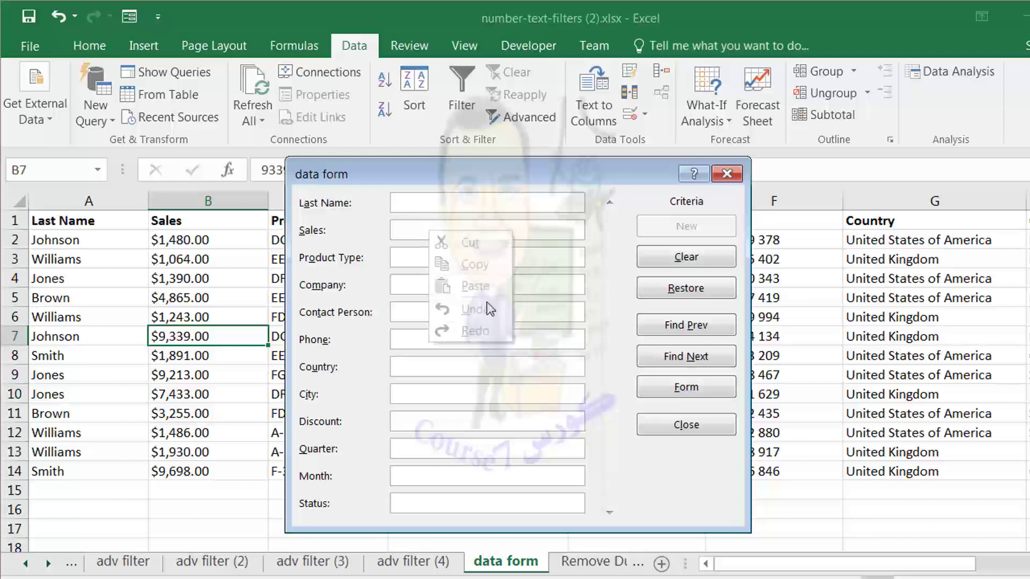
key("Escape")
key("Escape")
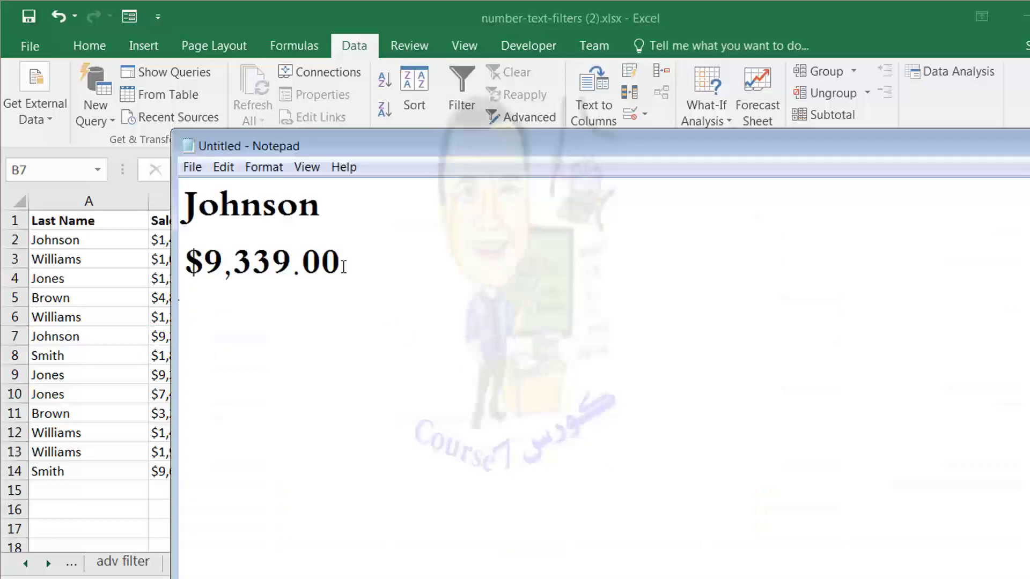
Copy Johnson from the Notepad note into the data form's Last Name criterion.
left_click_drag(333, 203, 180, 191)
right_click(210, 187)
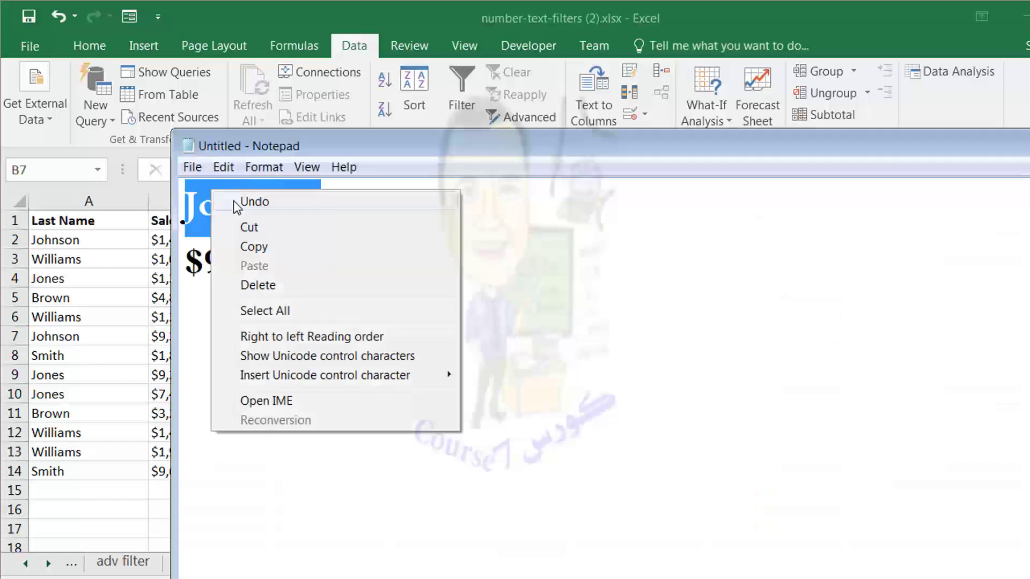
left_click(274, 243)
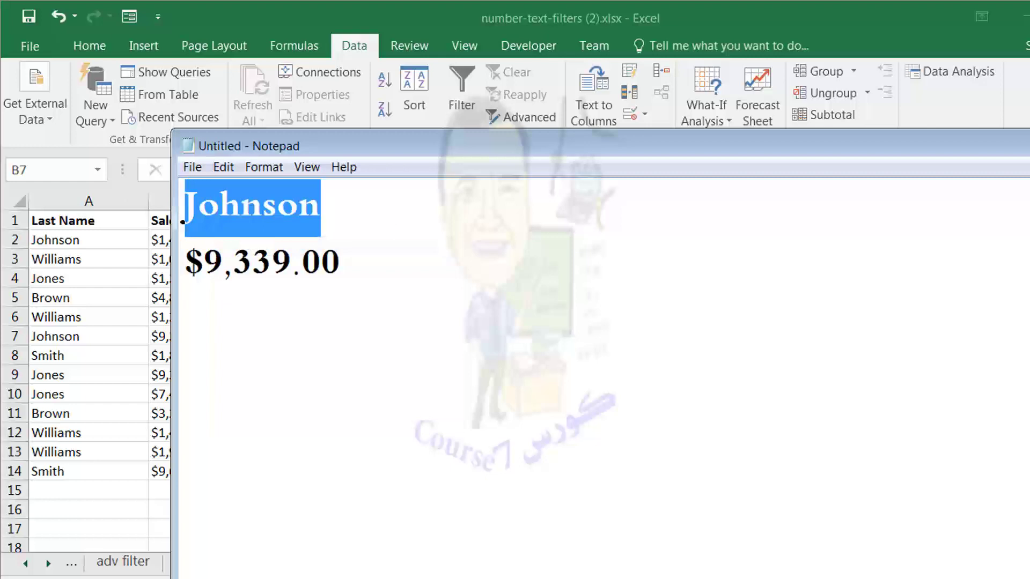
key("alt+Tab")
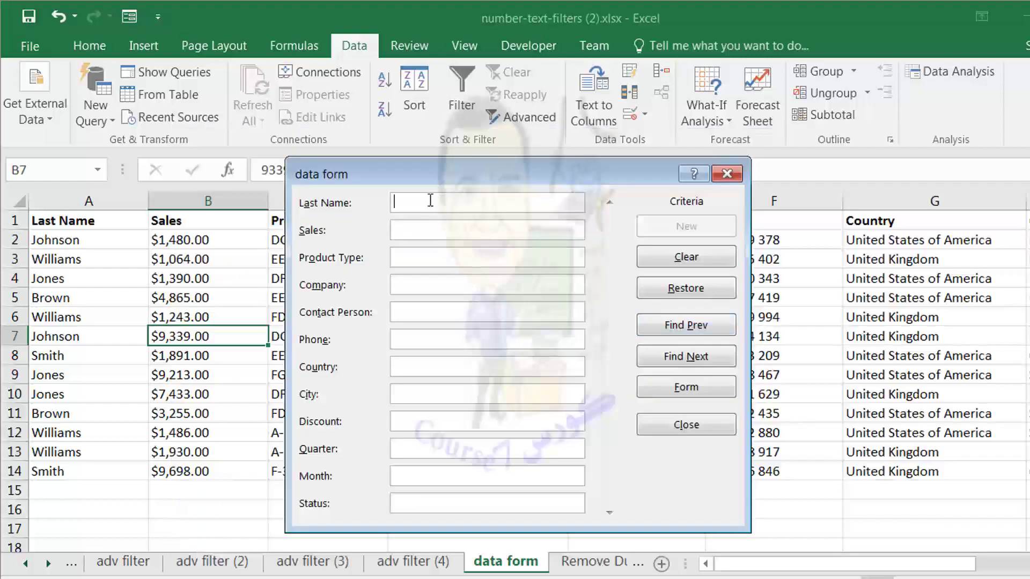
right_click(429, 201)
left_click(469, 261)
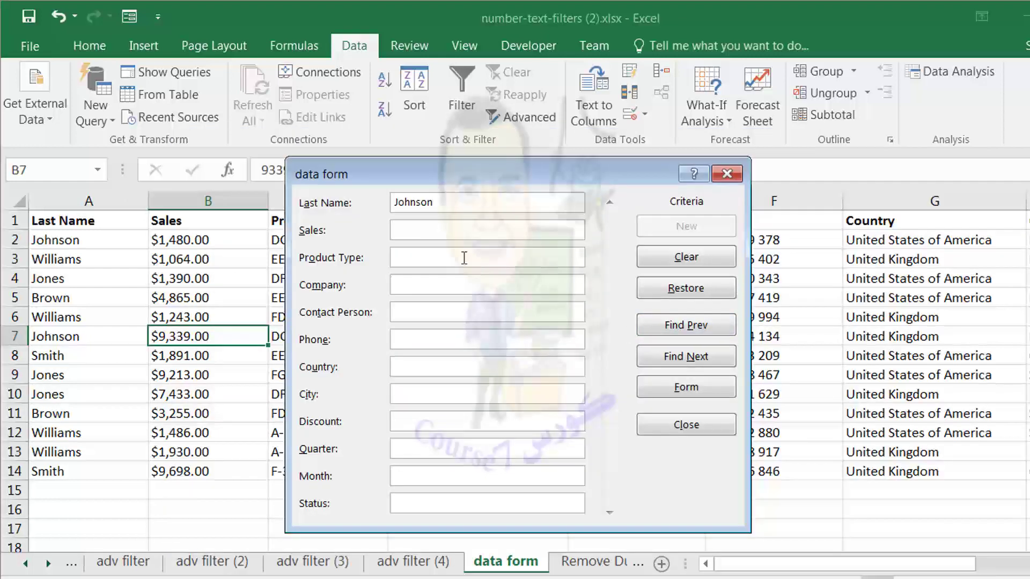
left_click(433, 229)
Copy the $9,339.00 amount from the Notepad note.
key("alt+Tab")
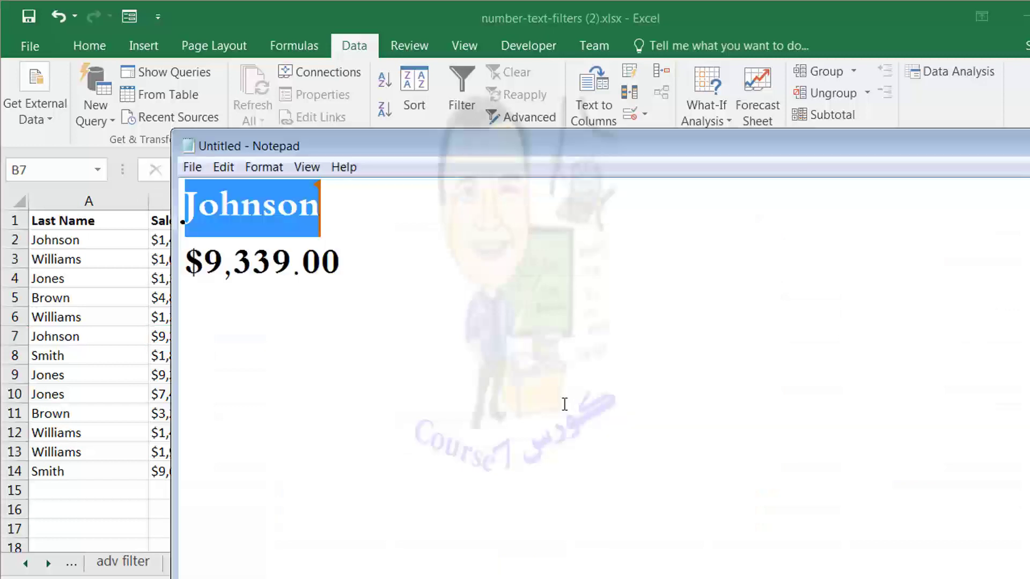
left_click_drag(339, 267, 181, 243)
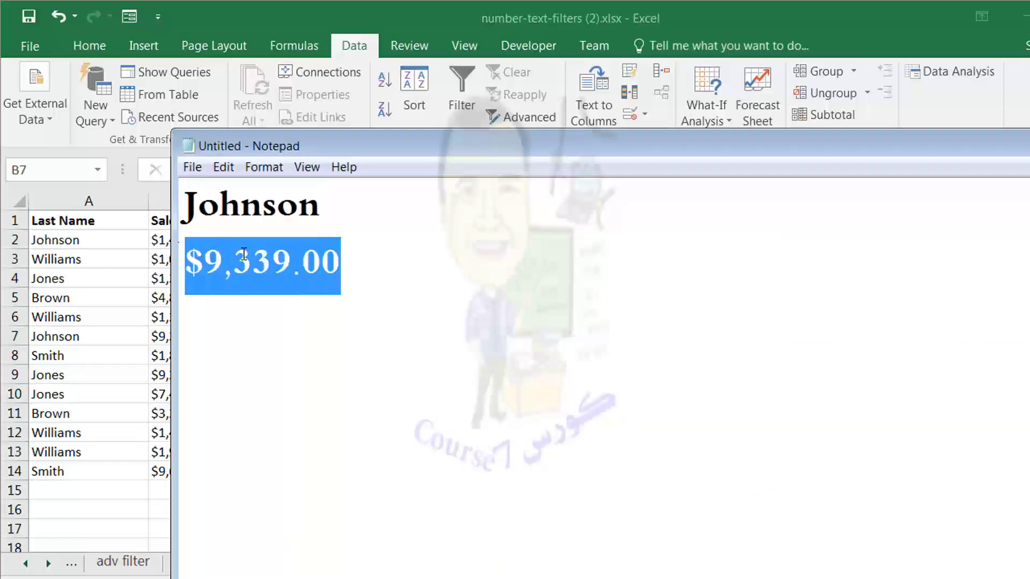
right_click(246, 252)
left_click(333, 319)
Paste $9,339.00 as the Sales criterion and find the matching Johnson record, 6 of 13.
key("alt+Tab")
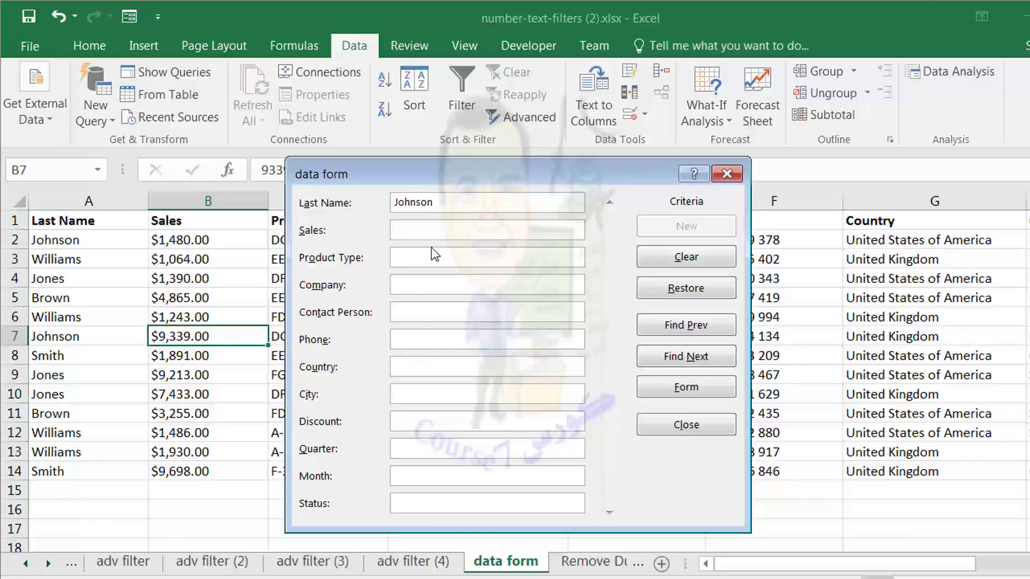
right_click(428, 230)
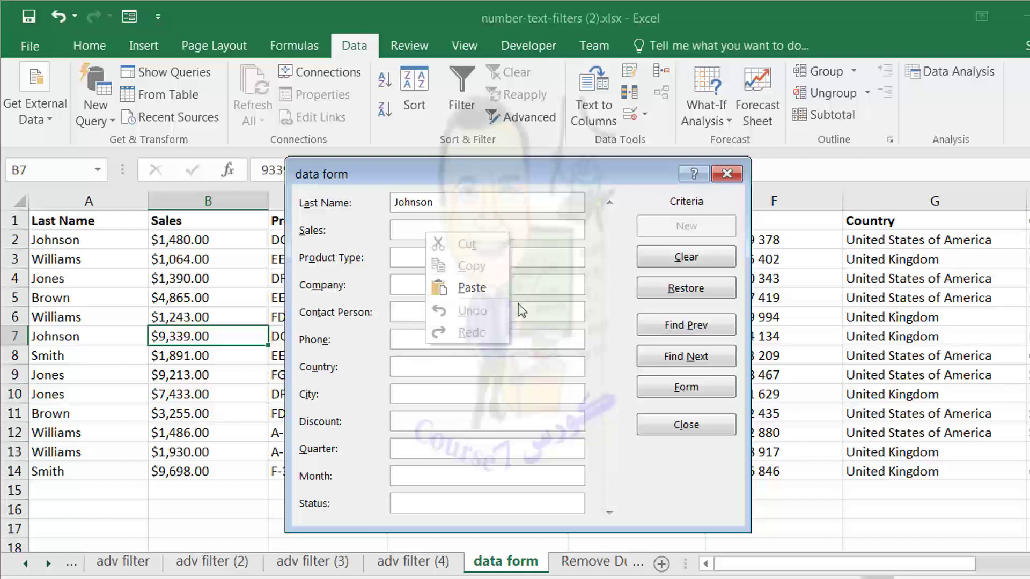
left_click(486, 292)
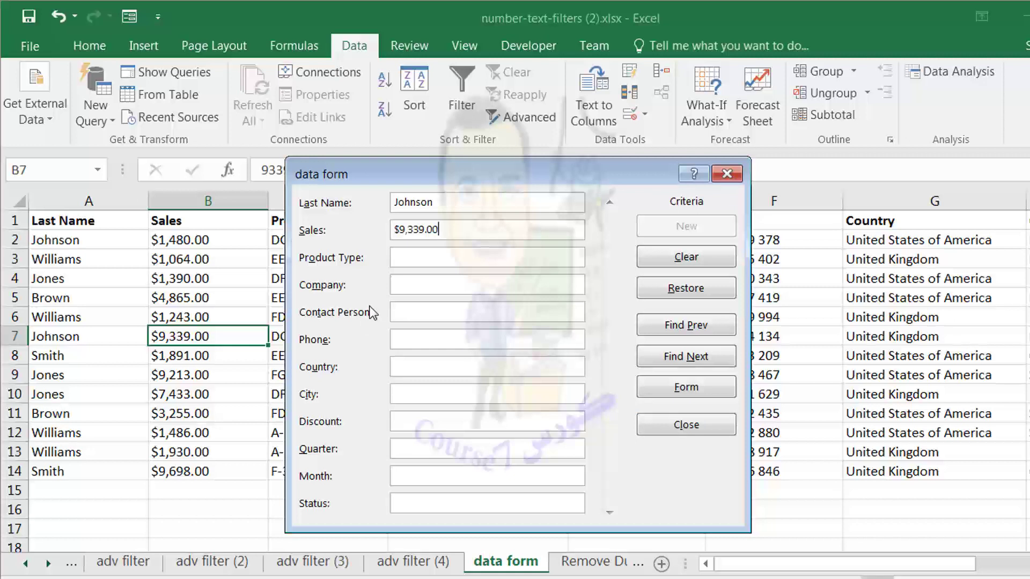
left_click(698, 362)
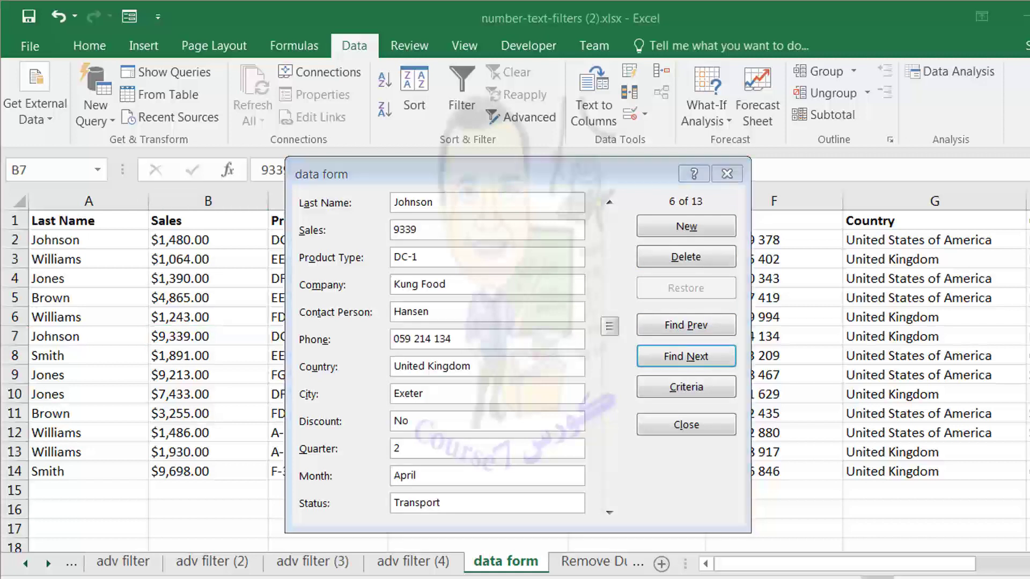
key("alt+Tab")
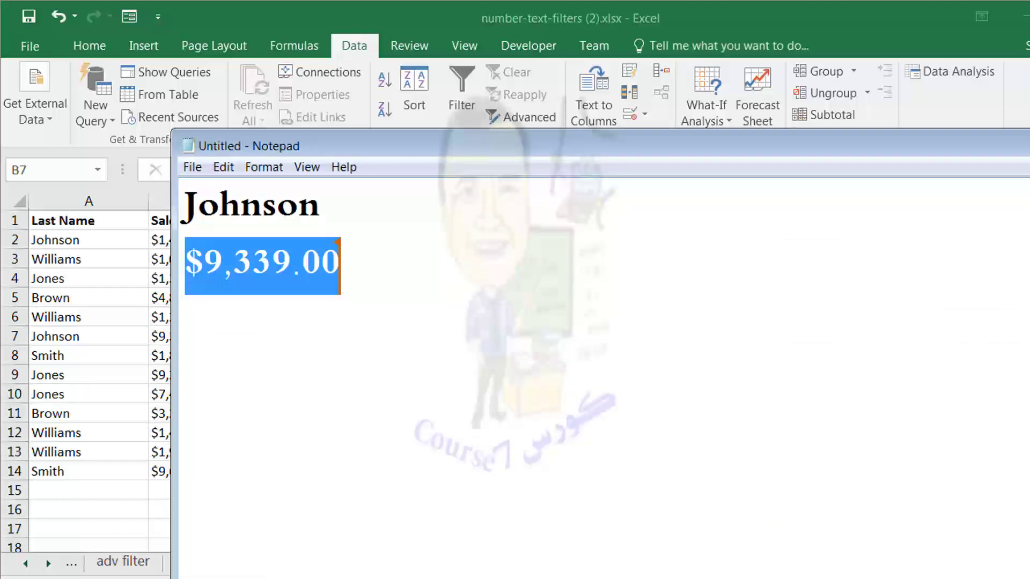
key("alt+Tab")
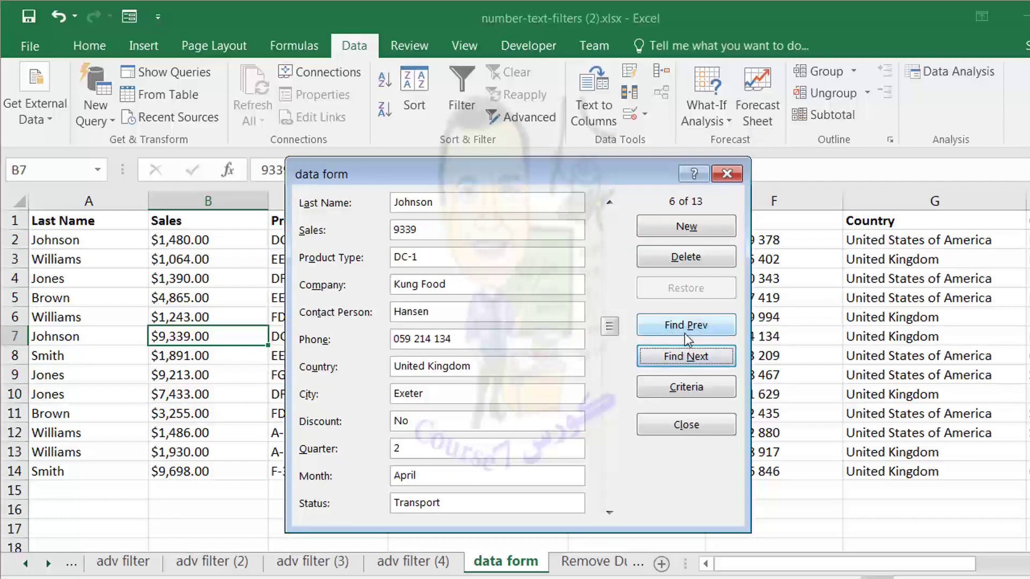
Search backward for earlier matches and toggle the data form between Criteria and Form views.
left_click(686, 326)
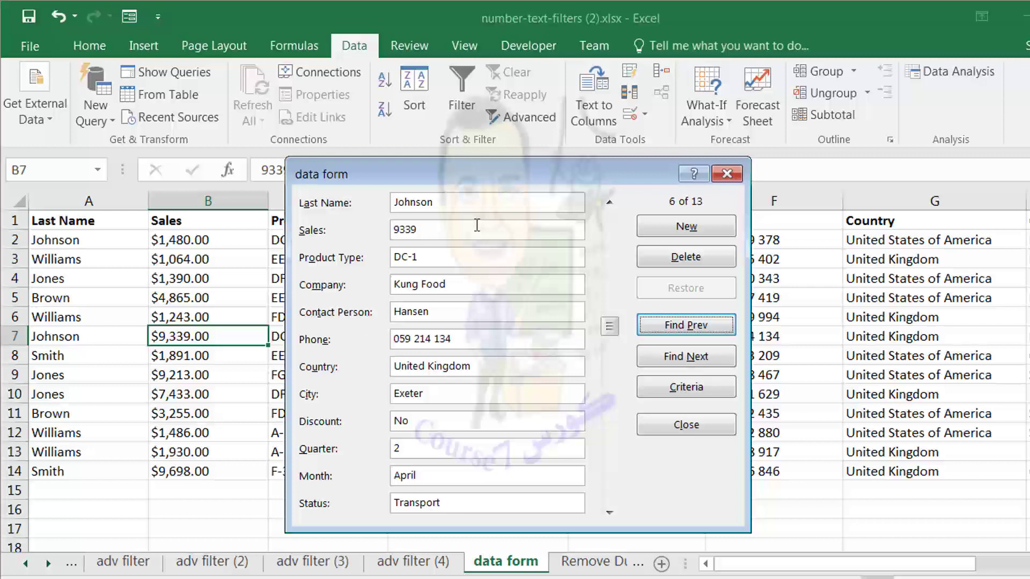
left_click(690, 391)
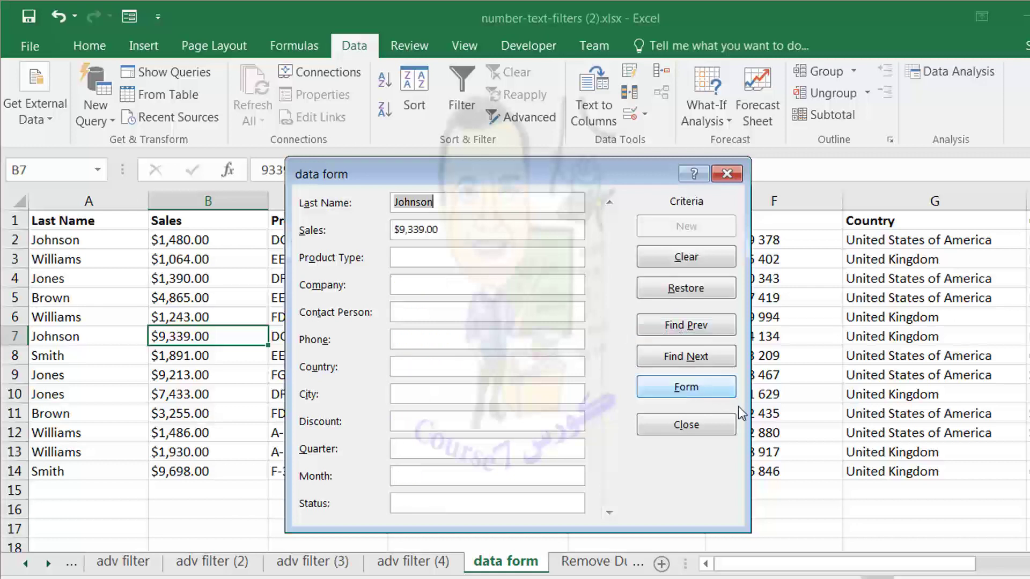
left_click(687, 392)
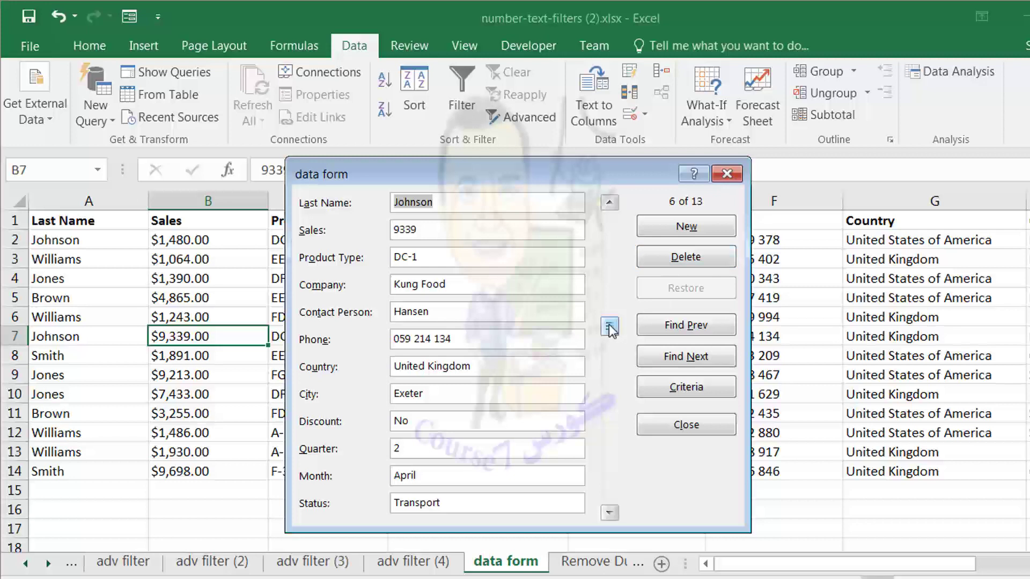
left_click(701, 337)
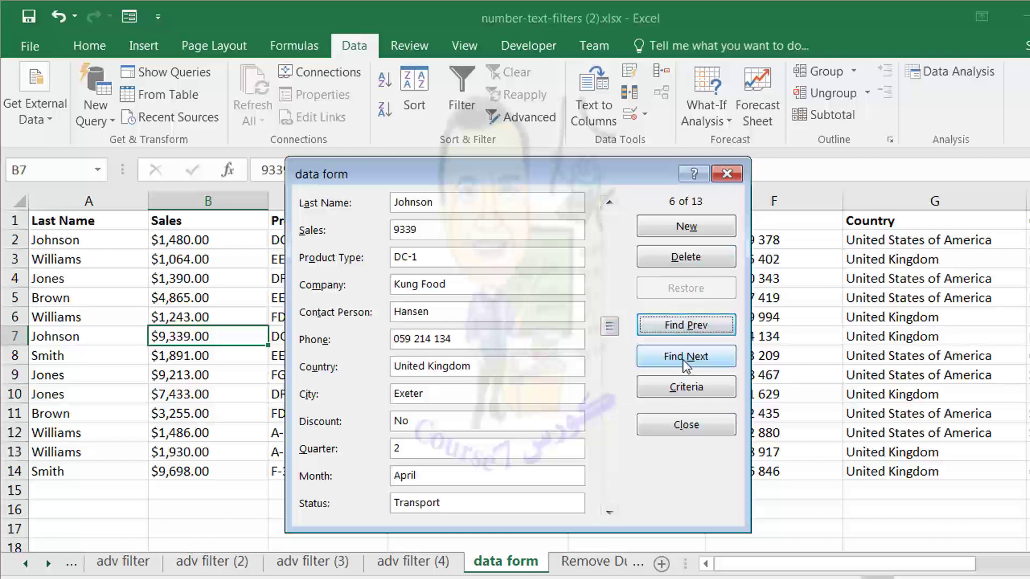
left_click(690, 388)
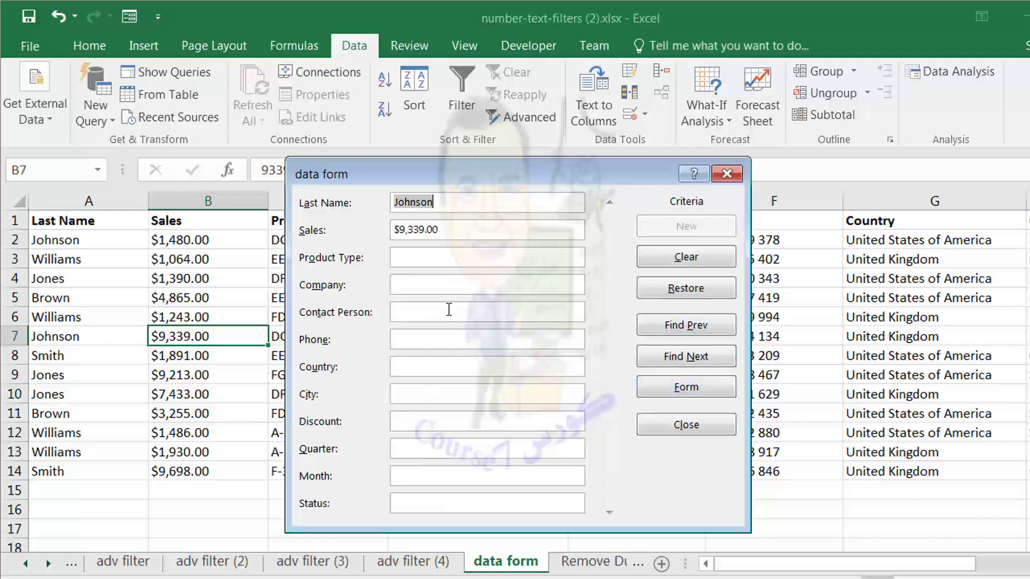
left_click(693, 390)
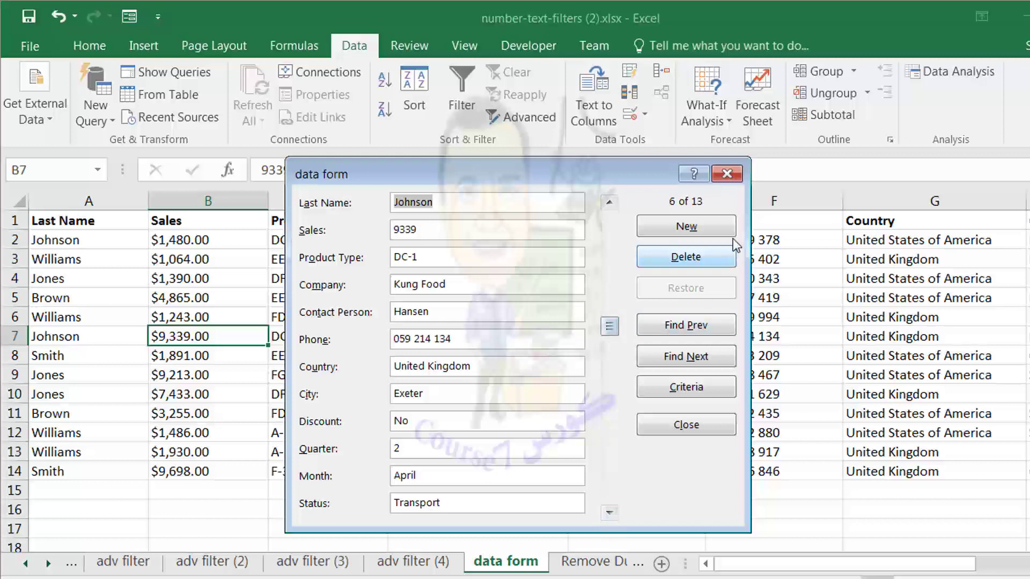
Try Find Next, New and Find Prev, ending back on the Johnson 9339 Kung Food record.
left_click(699, 333)
left_click(701, 362)
left_click(686, 328)
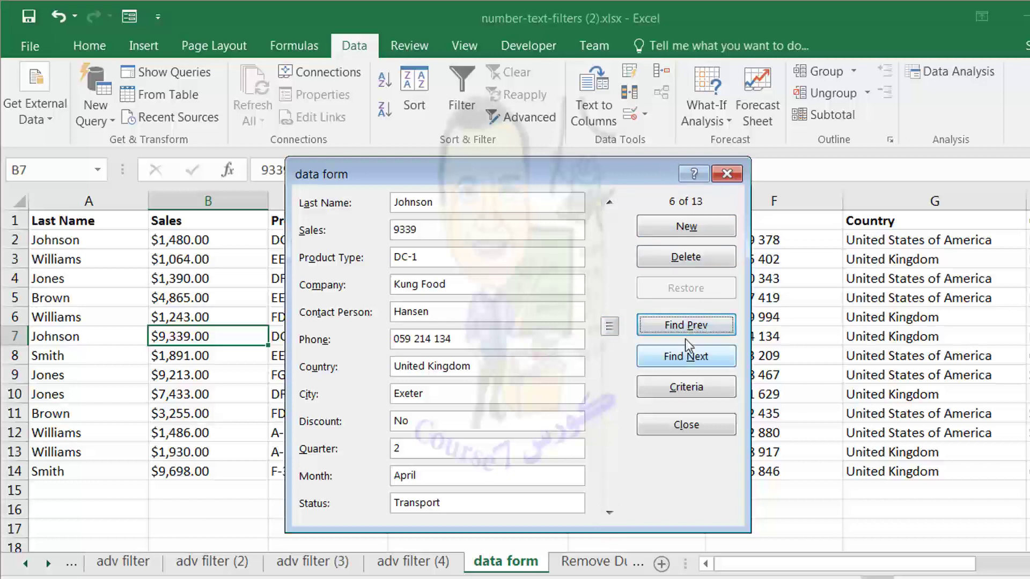
left_click(682, 227)
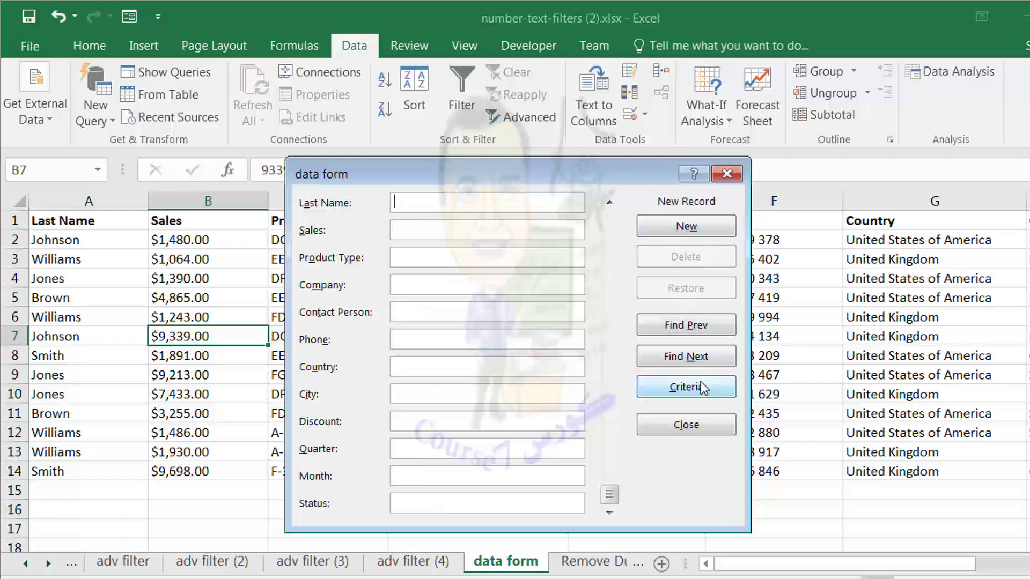
left_click(700, 339)
left_click(706, 351)
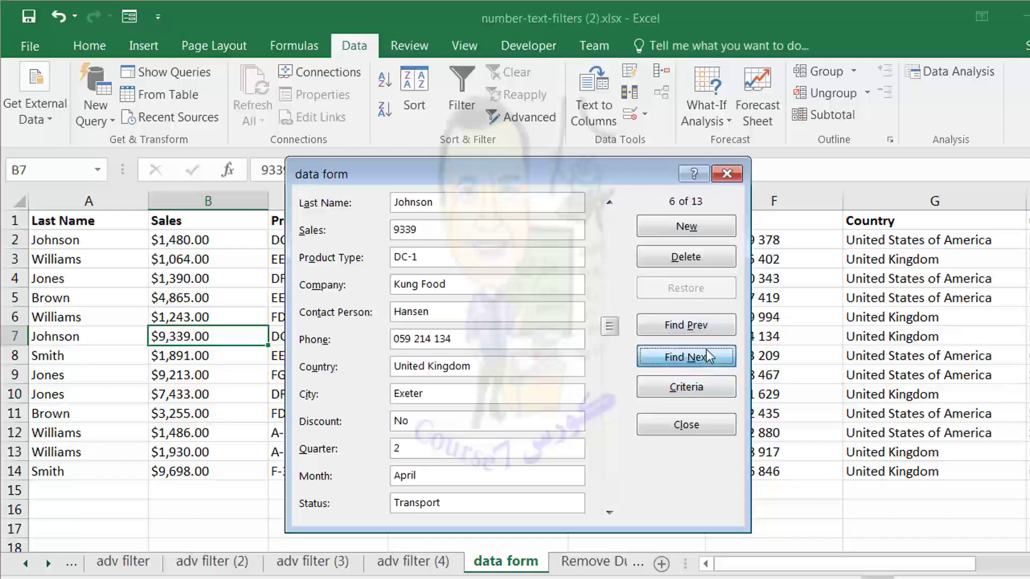
left_click(706, 334)
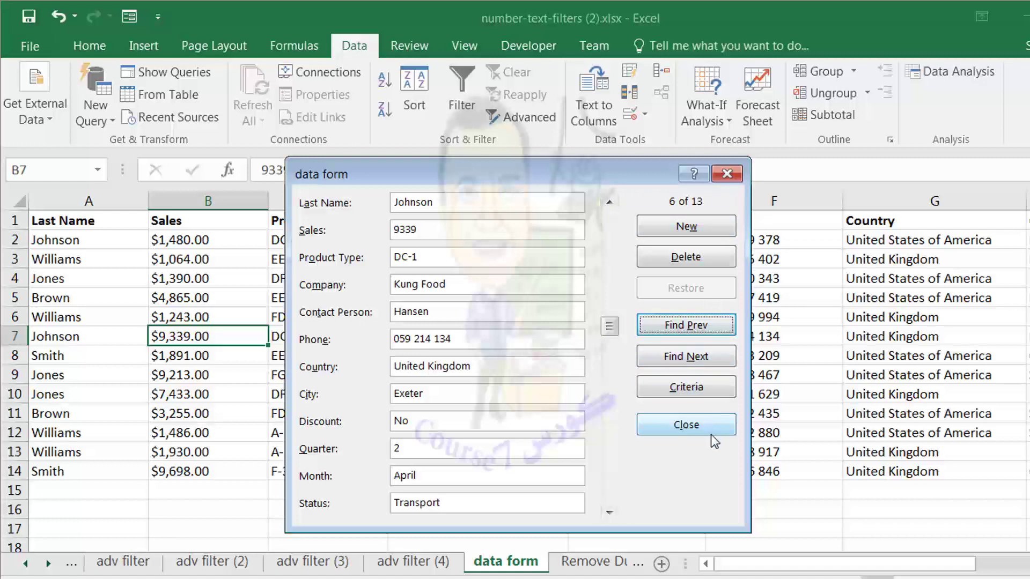
Close and reopen the data form, then toggle Criteria off to browse all records.
left_click(697, 426)
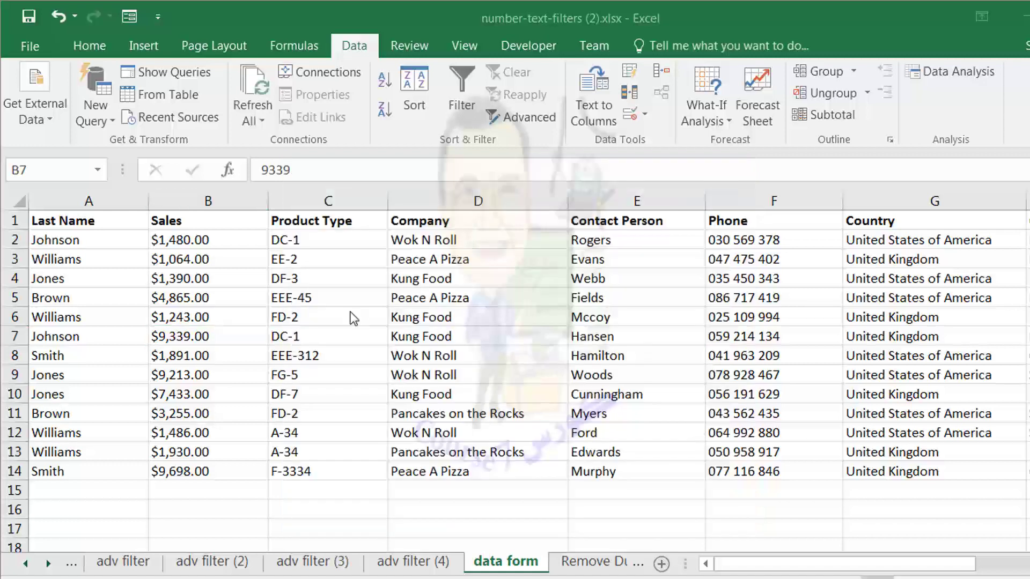
left_click(129, 16)
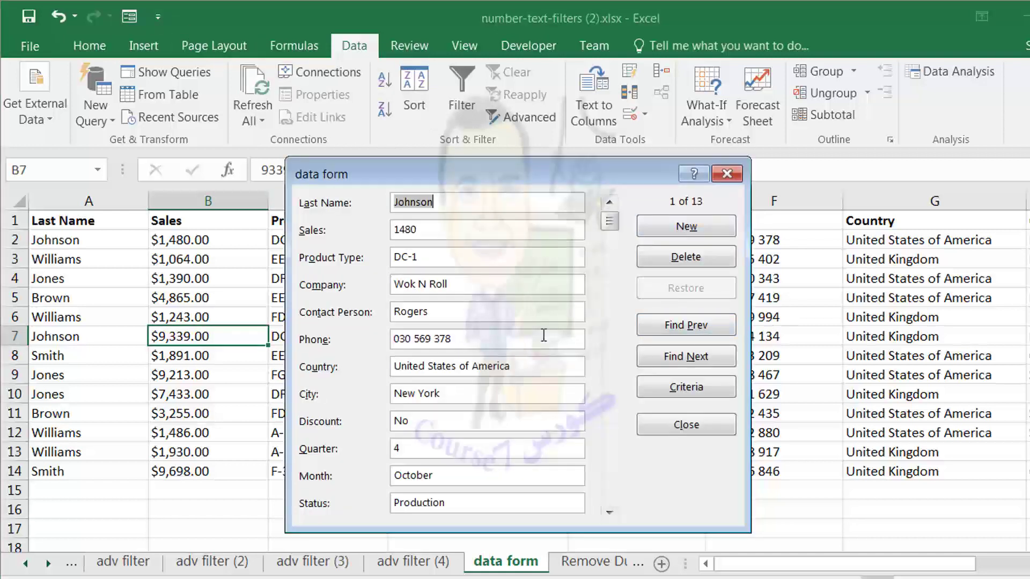
left_click(682, 388)
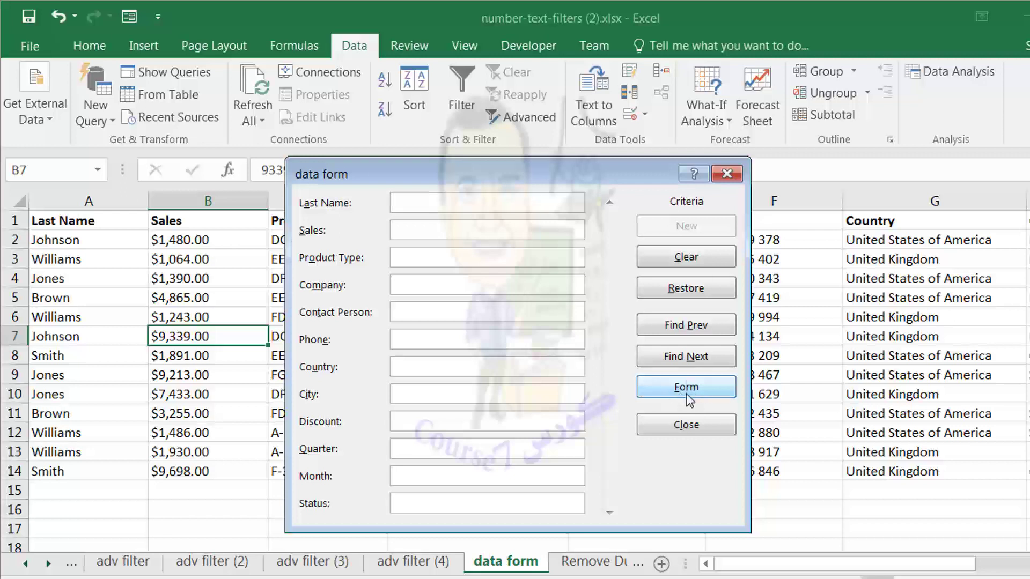
left_click(648, 389)
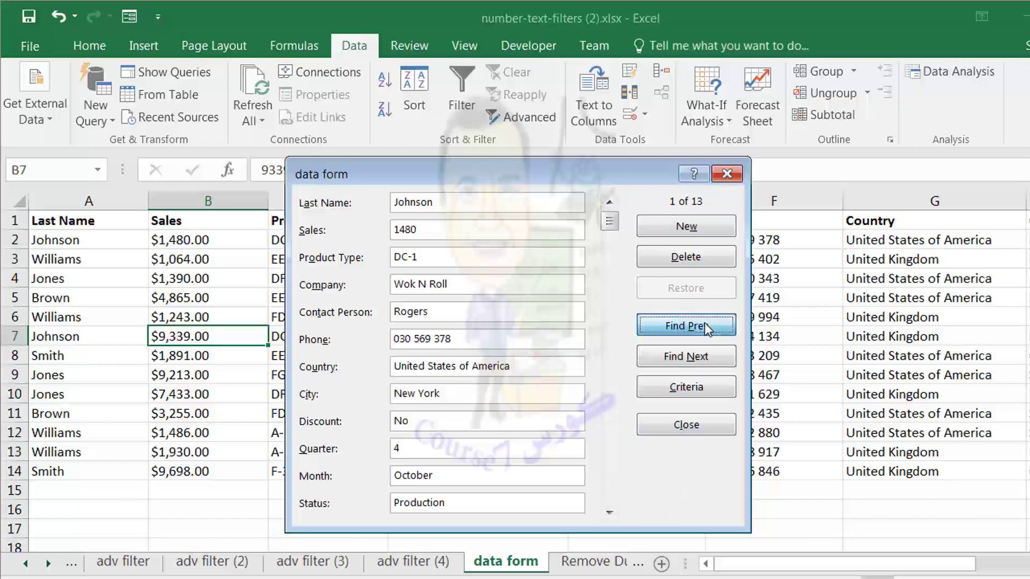
Step through the 13 sales records with Find Next and the scrollbar, then close the form and select cell D9.
left_click(691, 355)
left_click(691, 355)
left_click(691, 355)
left_click(691, 355)
left_click(691, 355)
left_click(690, 356)
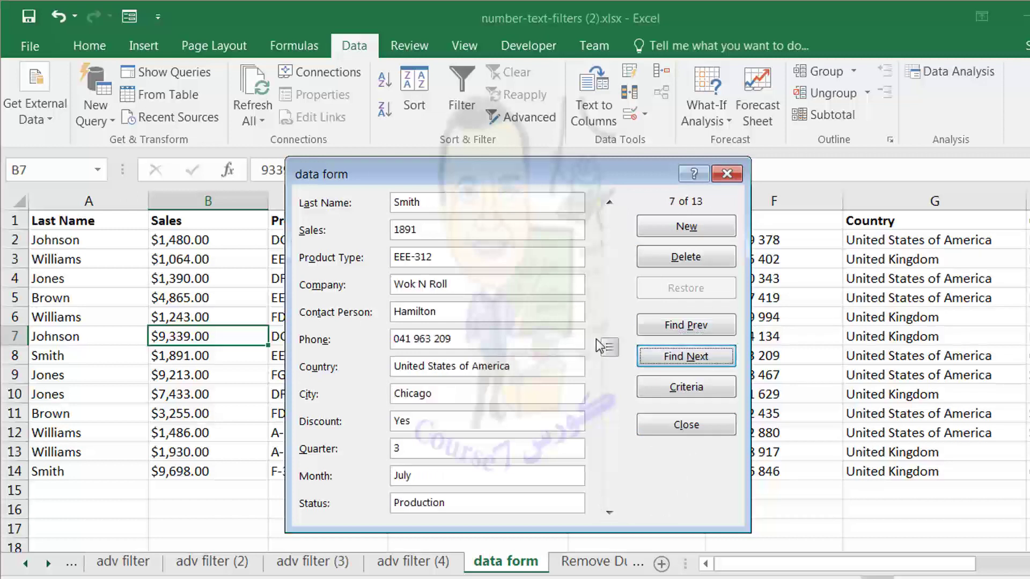
mouse_move(609, 348)
left_mouse_down()
mouse_move(612, 512)
mouse_move(606, 330)
left_mouse_up()
left_click(605, 282)
left_click_drag(607, 231, 604, 295)
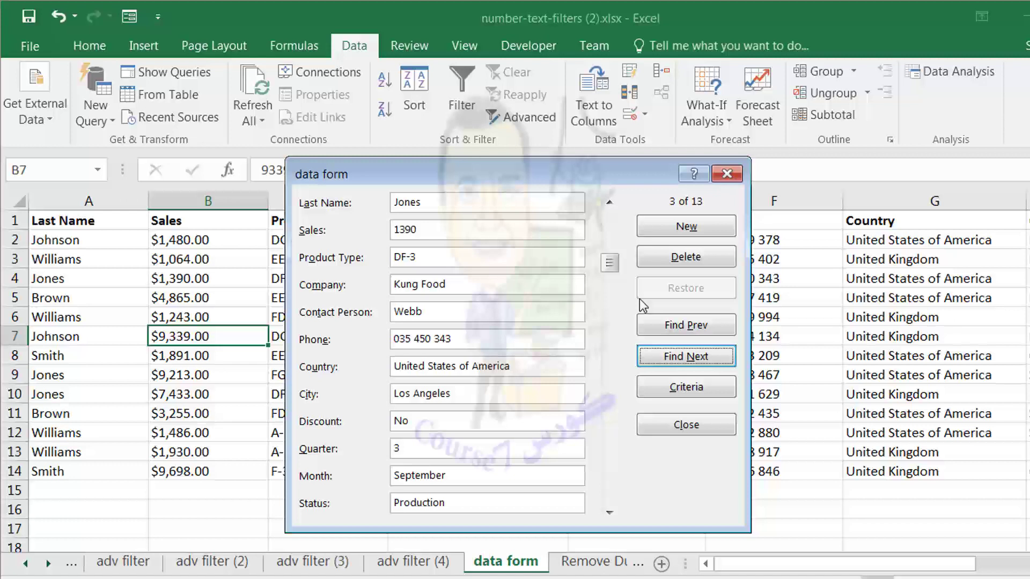
left_click(727, 174)
left_click(506, 370)
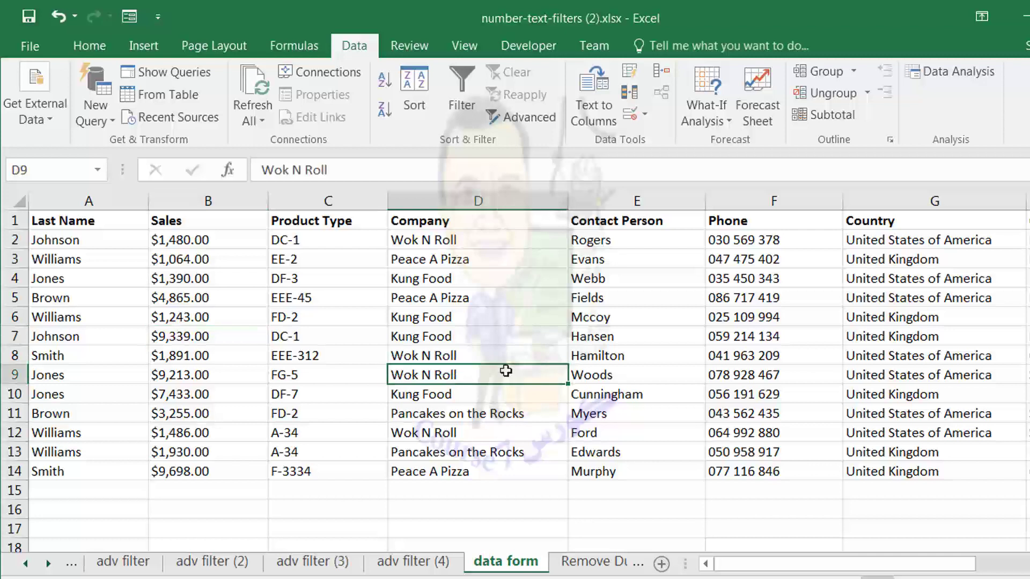
Scroll below the sales table to view the Dinner Planner form's name, phone, city, date, car and spend fields.
scroll(483, 381, "down", 3)
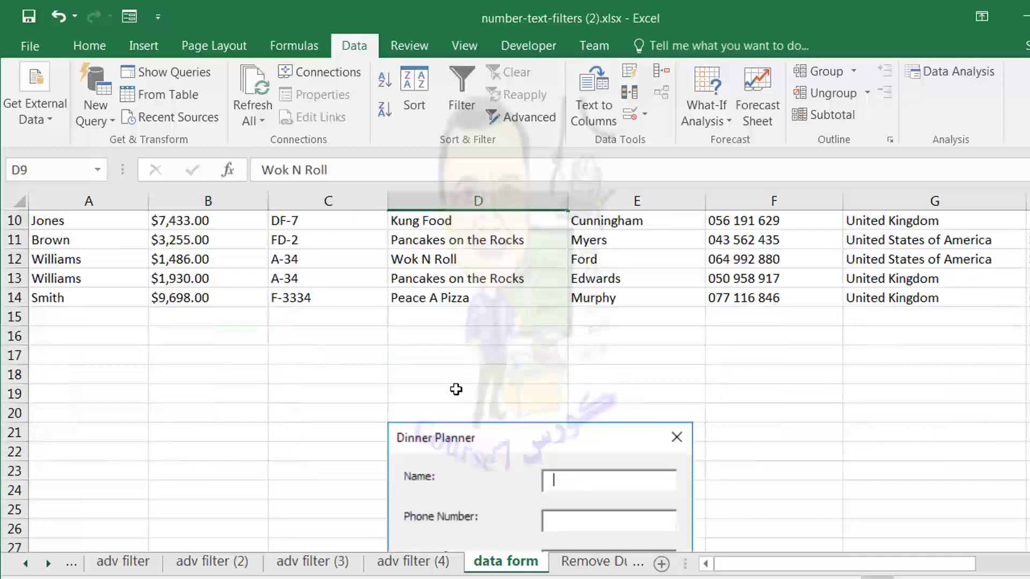
scroll(459, 375, "down", 1)
scroll(460, 408, "down", 1)
scroll(460, 408, "down", 1)
scroll(461, 410, "down", 1)
scroll(460, 411, "down", 1)
scroll(461, 418, "down", 2)
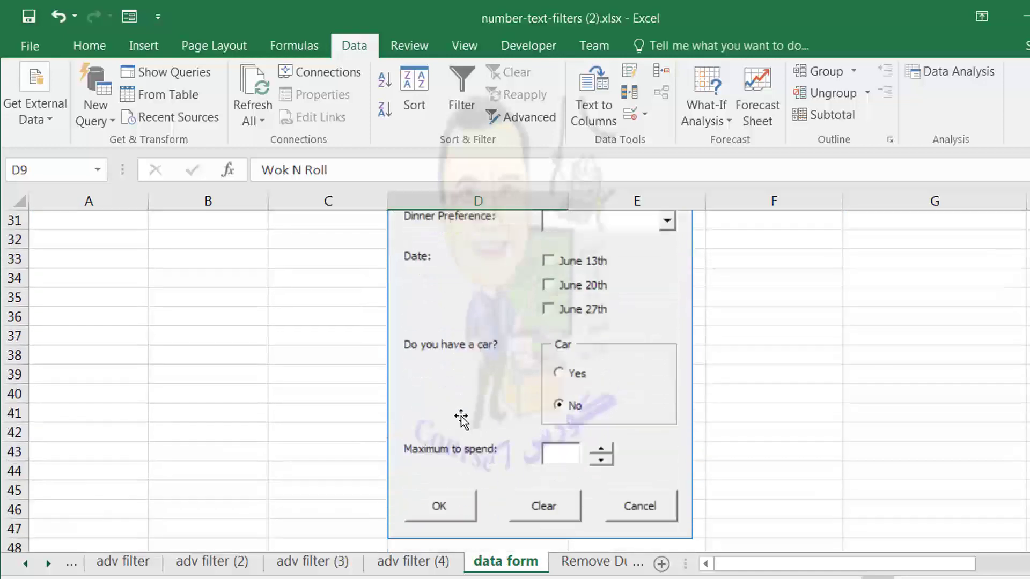
scroll(461, 418, "up", 2)
scroll(461, 419, "up", 2)
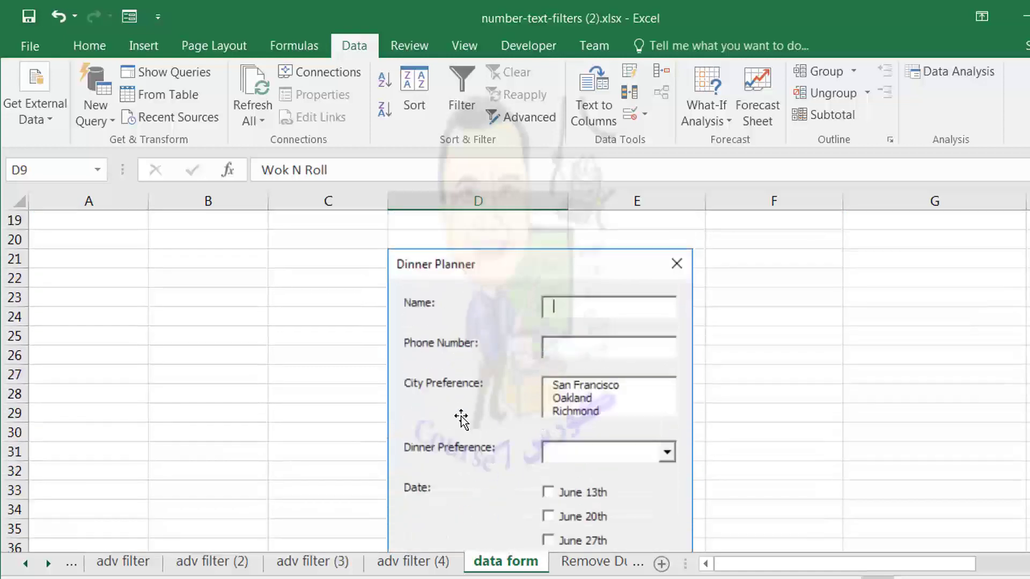
scroll(461, 419, "up", 2)
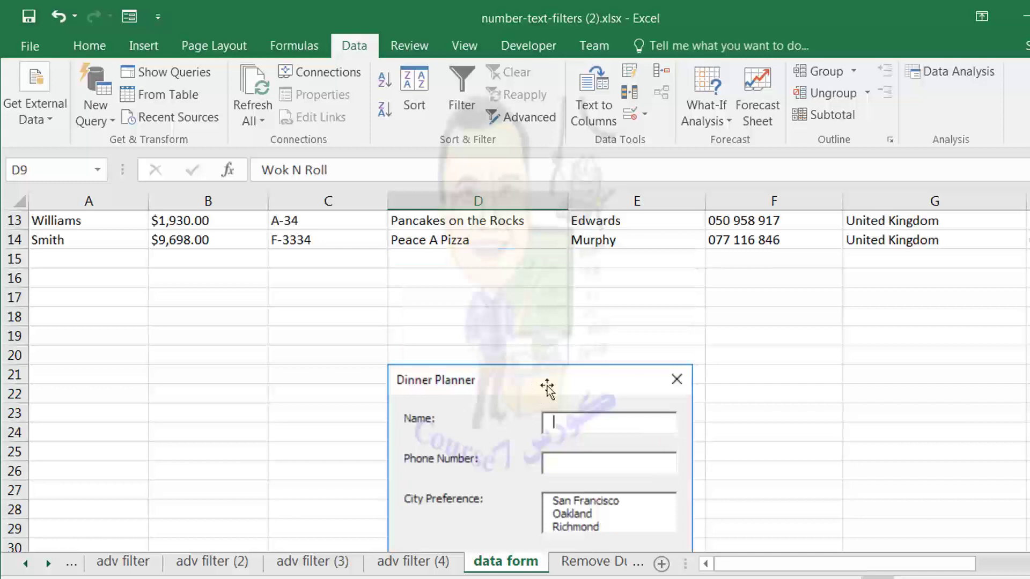
scroll(547, 389, "down", 2)
scroll(546, 400, "down", 2)
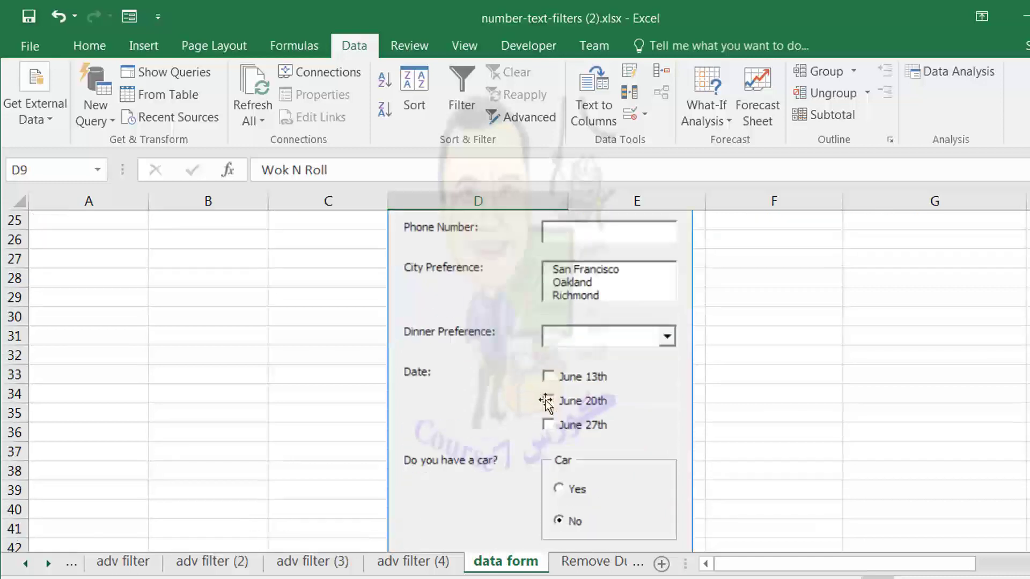
scroll(546, 402, "down", 1)
scroll(546, 405, "down", 1)
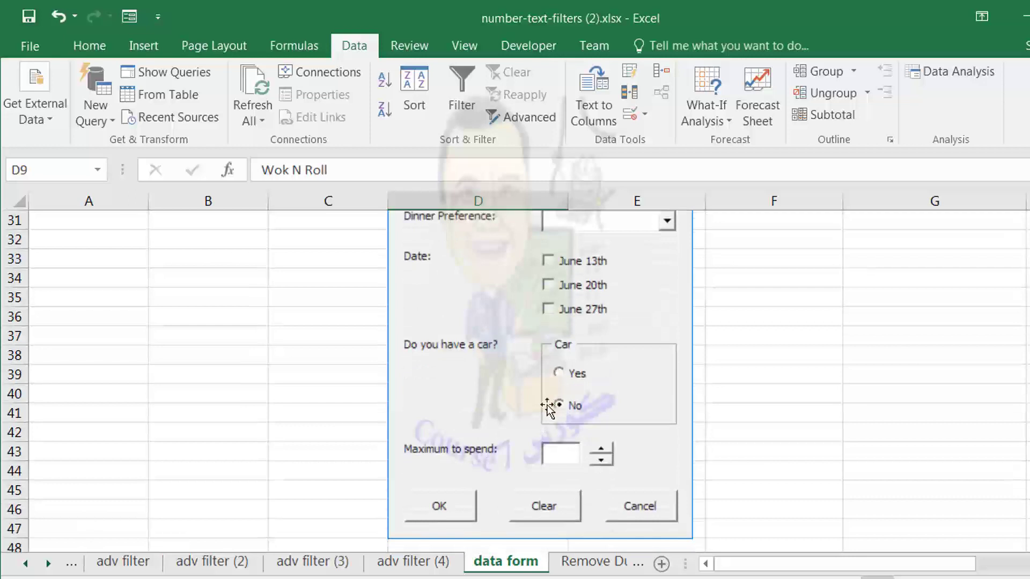
scroll(547, 408, "up", 2)
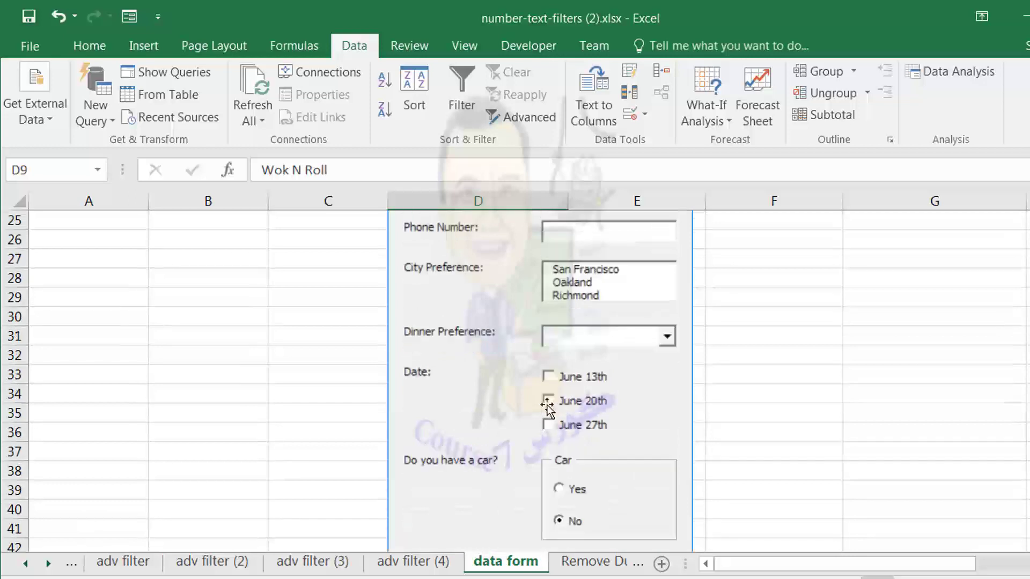
scroll(547, 408, "up", 3)
scroll(547, 407, "up", 1)
scroll(547, 410, "up", 1)
scroll(547, 412, "down", 2)
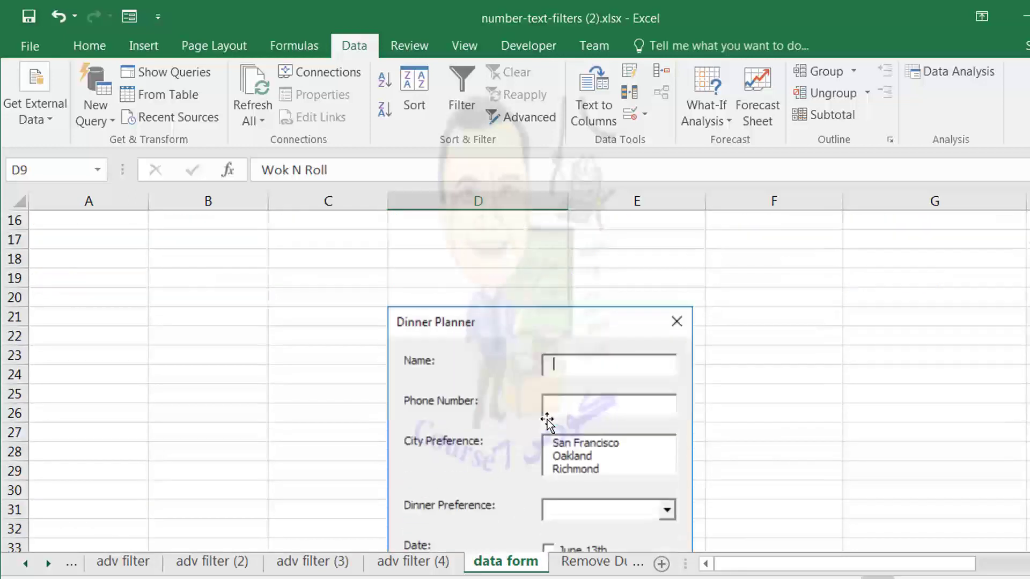
scroll(547, 418, "down", 2)
scroll(547, 424, "down", 2)
scroll(547, 428, "down", 2)
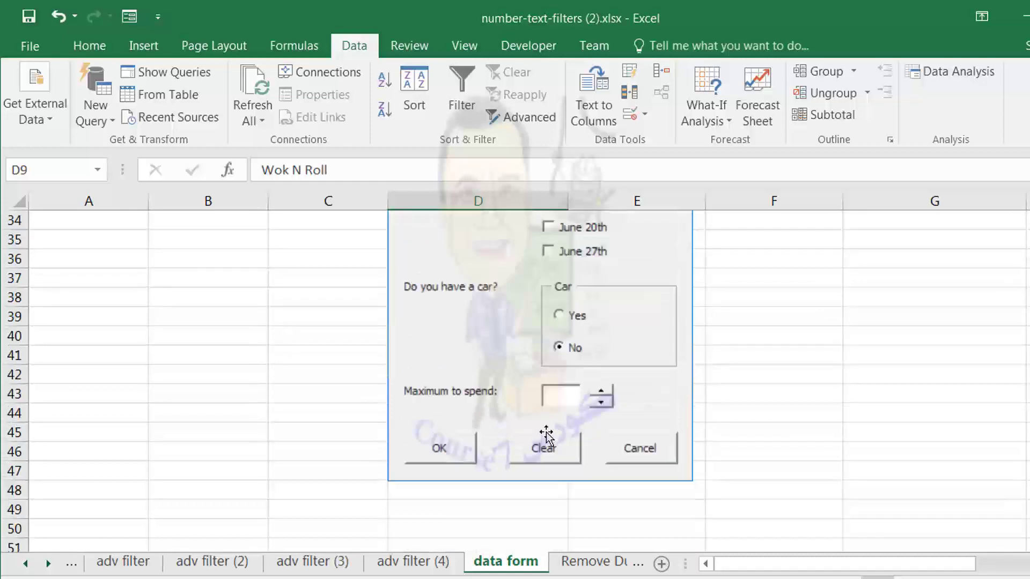